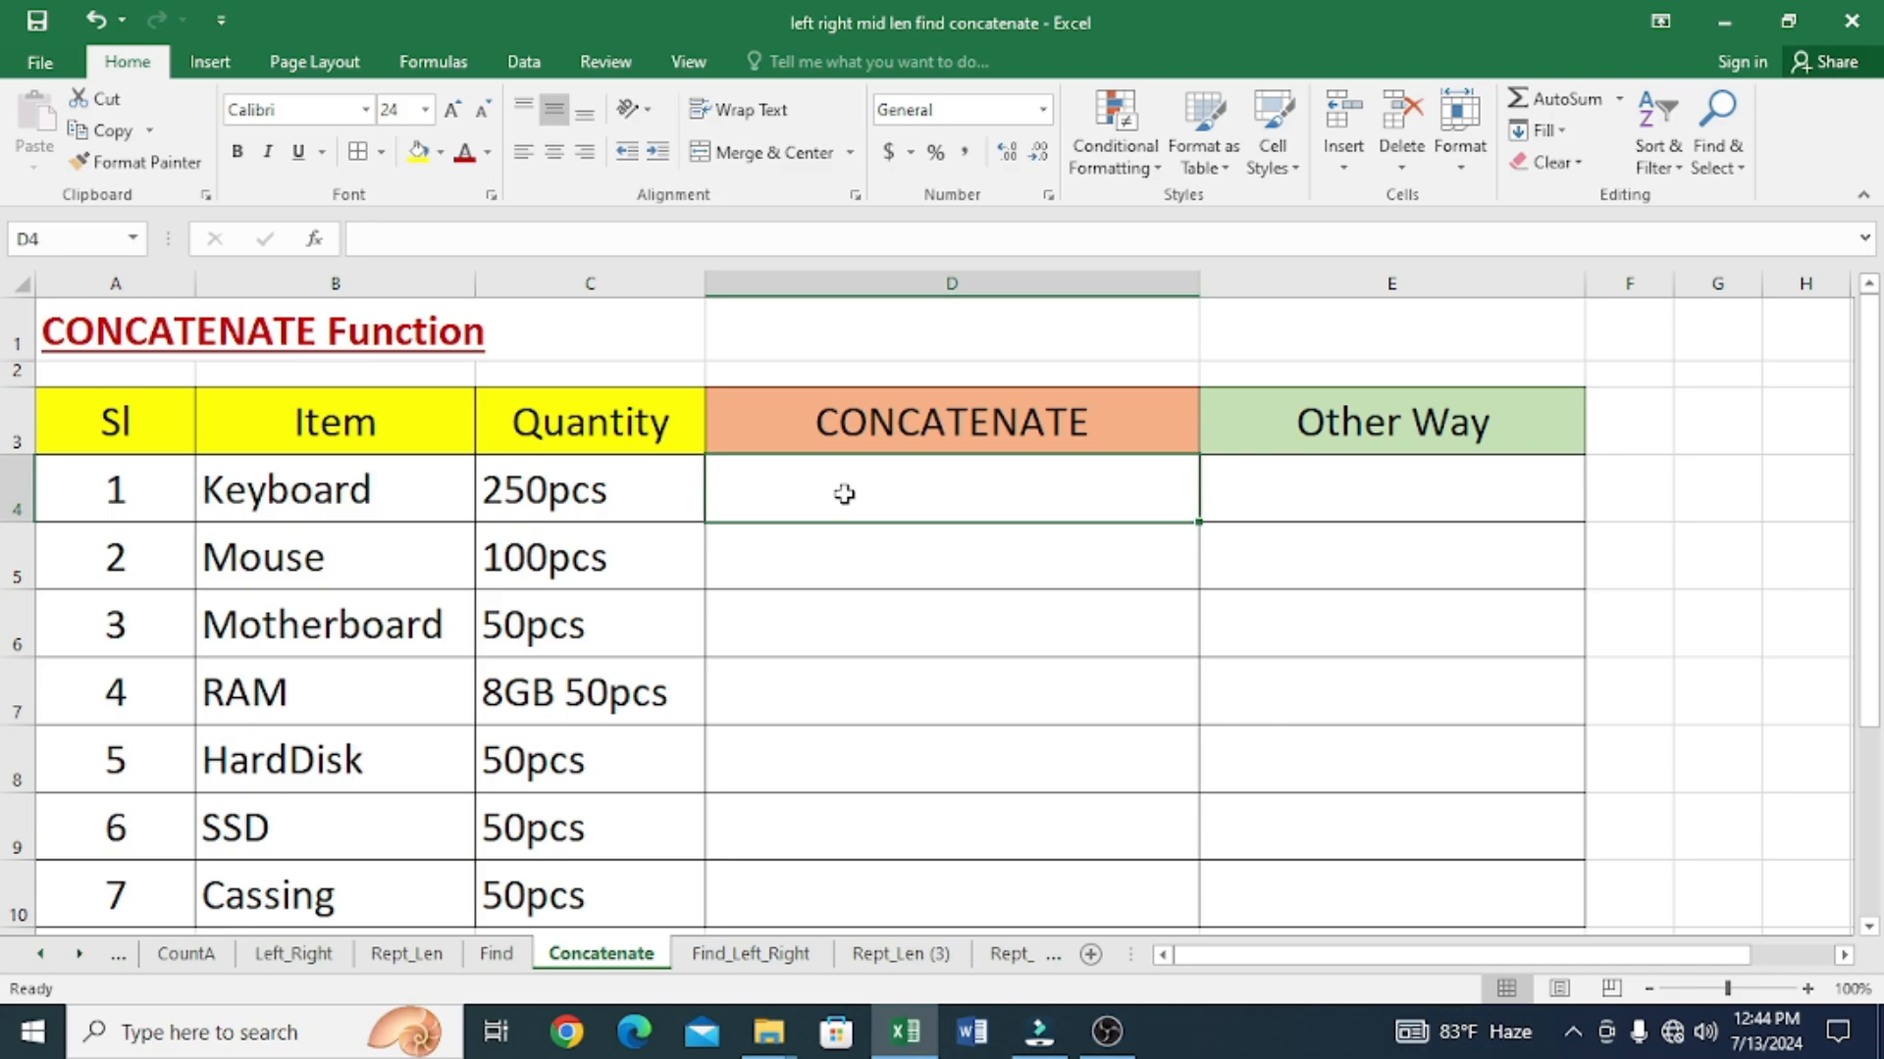
- Enter the formula =CONCATENATE(A4," ",B4," ",C4) in cell D4 to join the serial number, item and quantity with spaces
{"action": "type", "text": "=CON"}
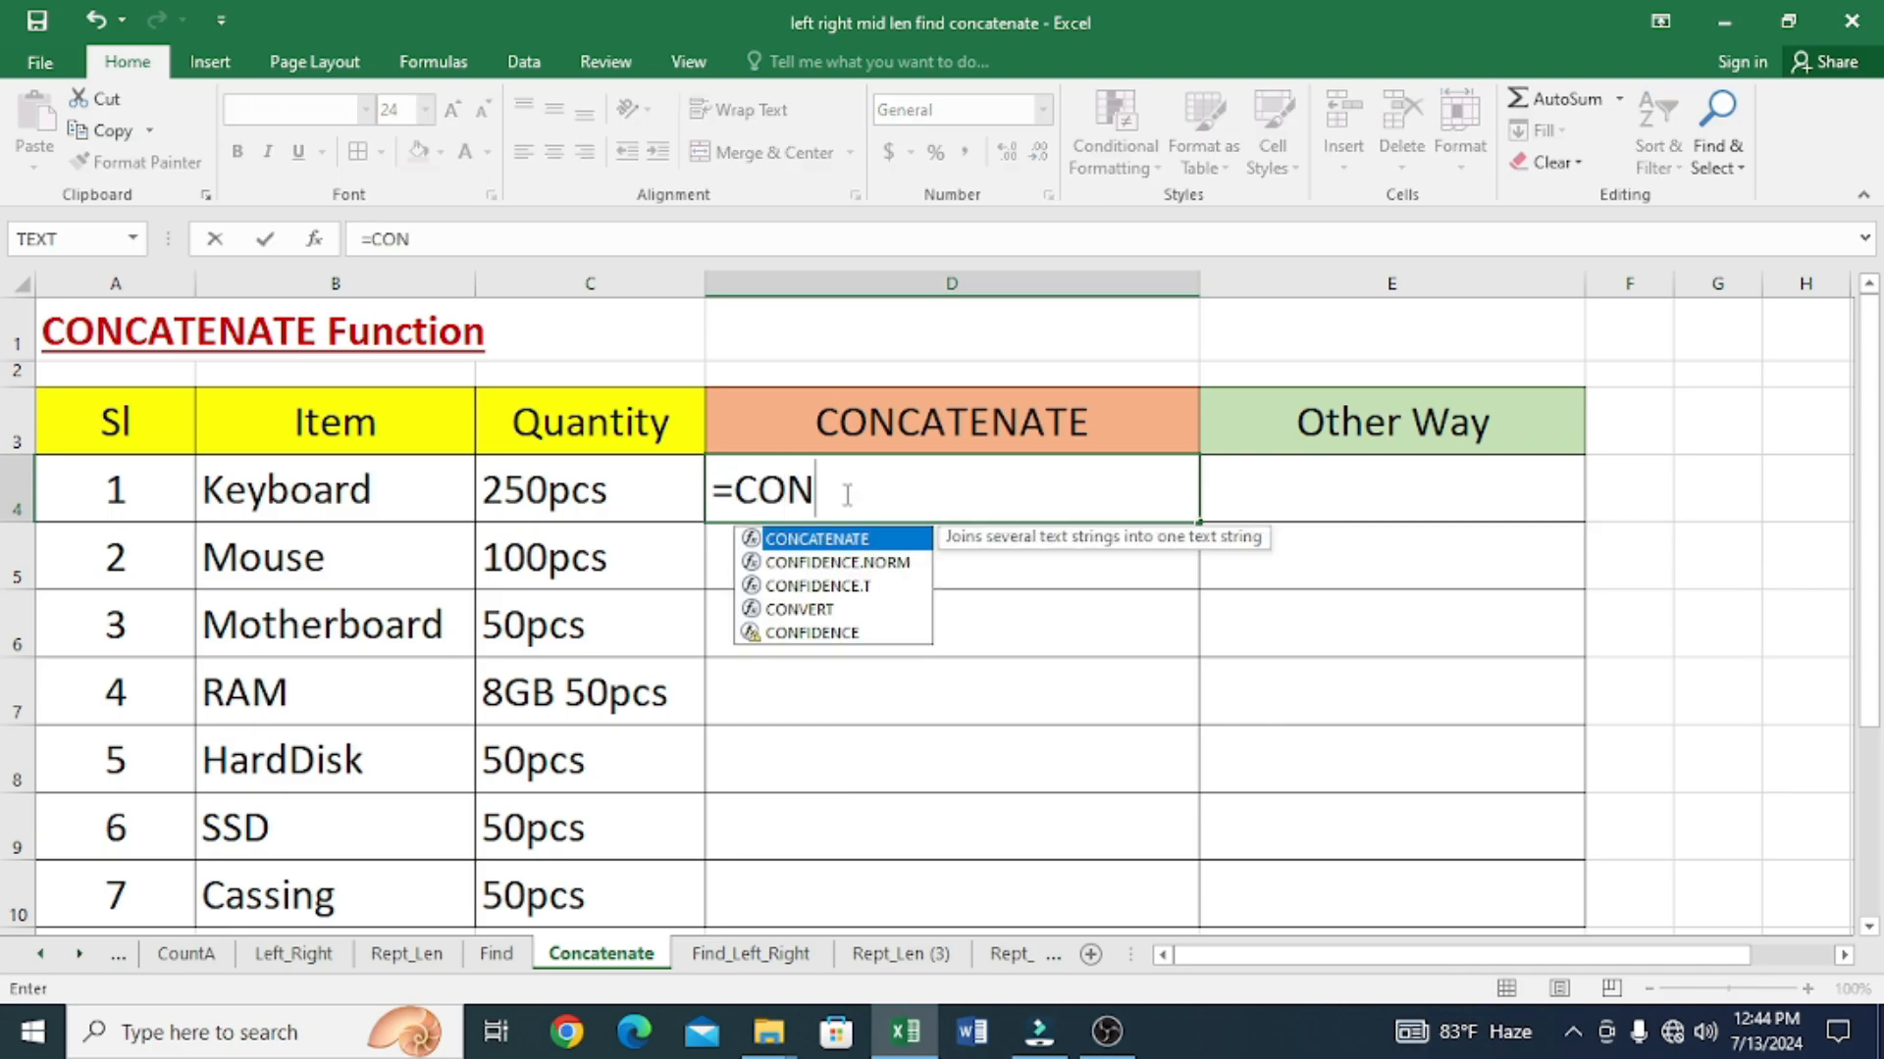
{"action": "type", "text": "CAT"}
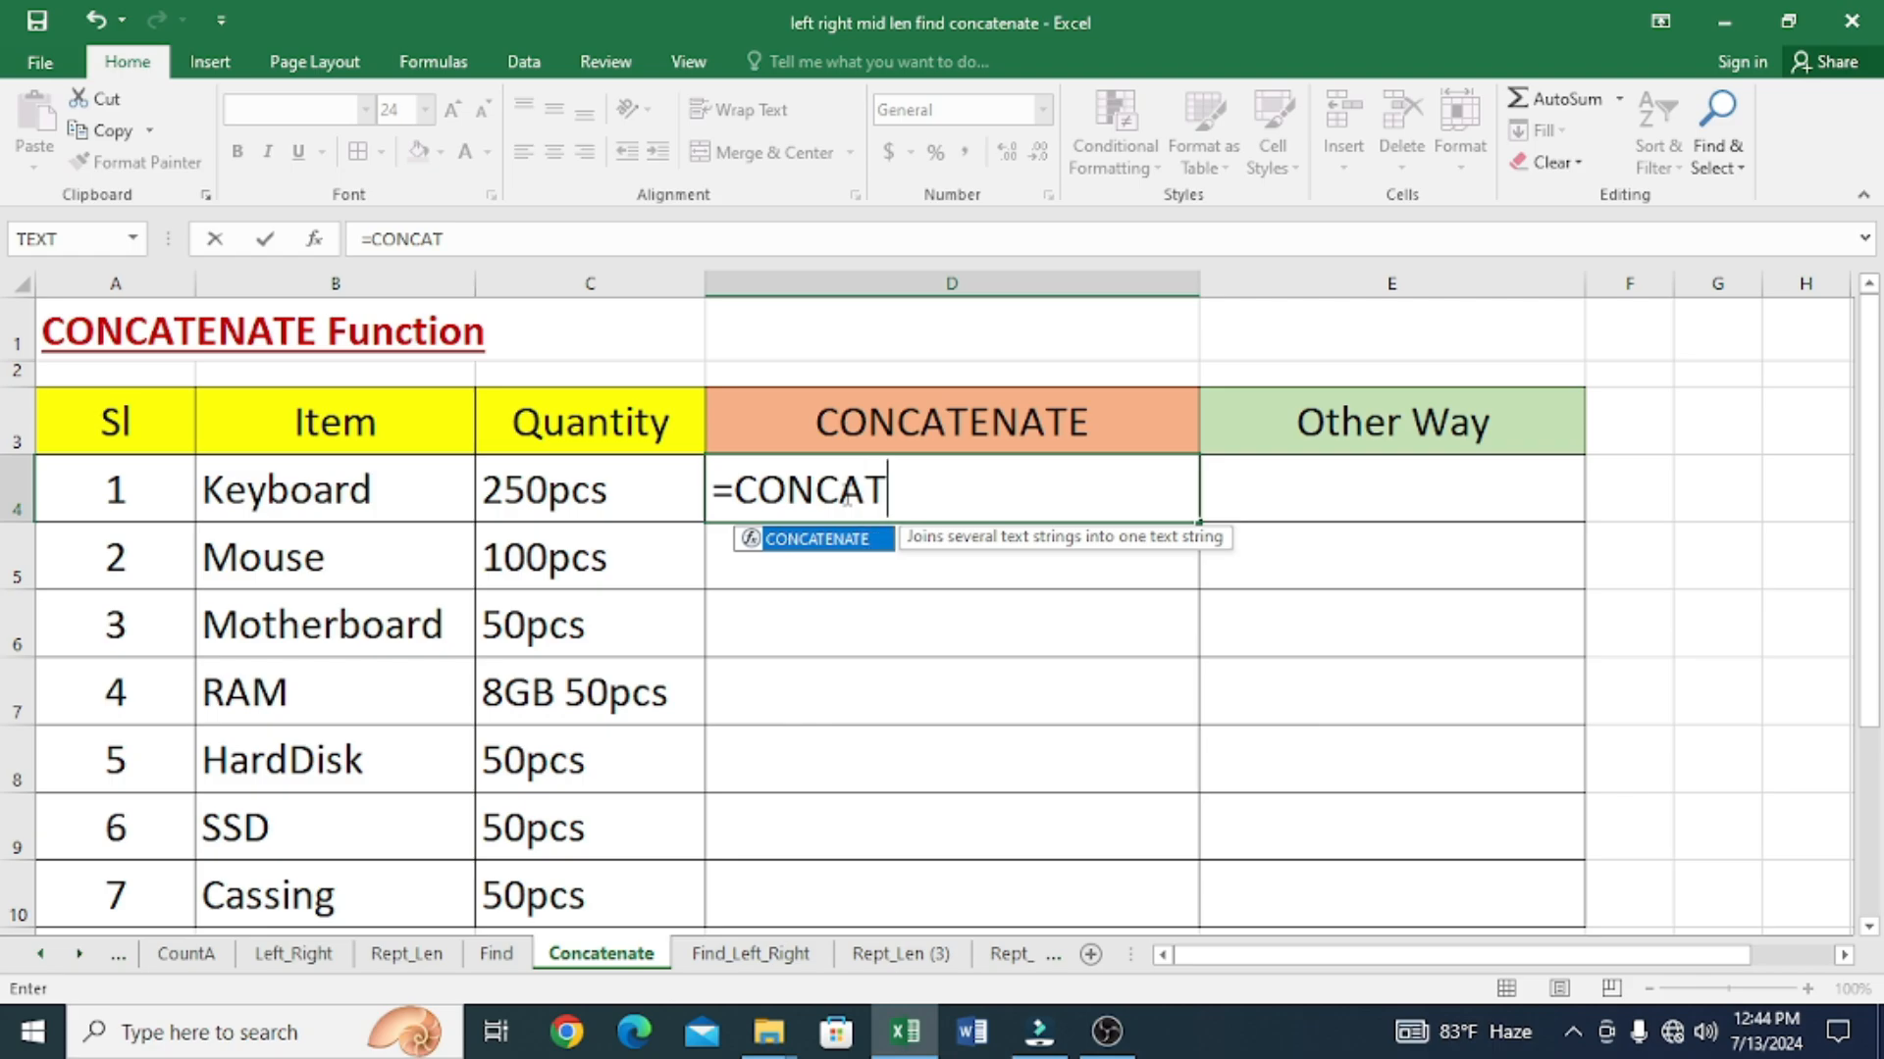
{"action": "type", "text": "ENATE"}
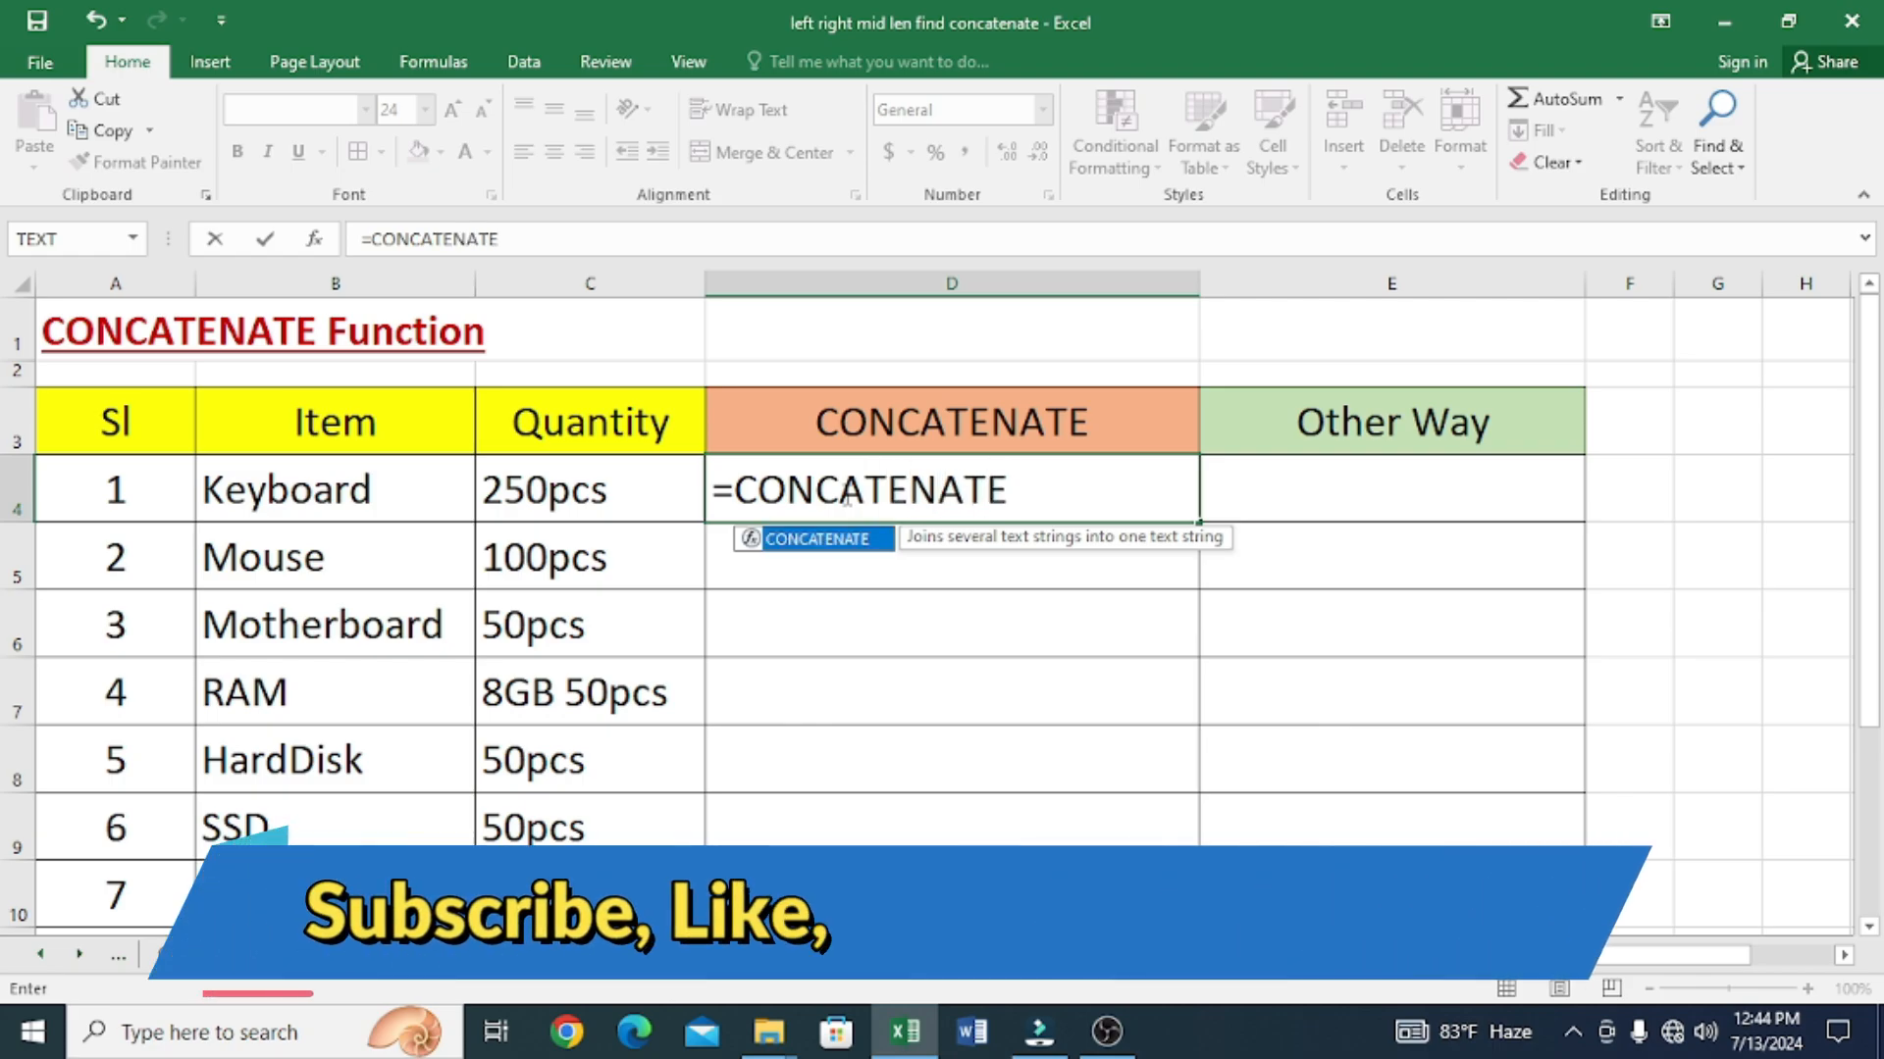
{"action": "type", "text": "("}
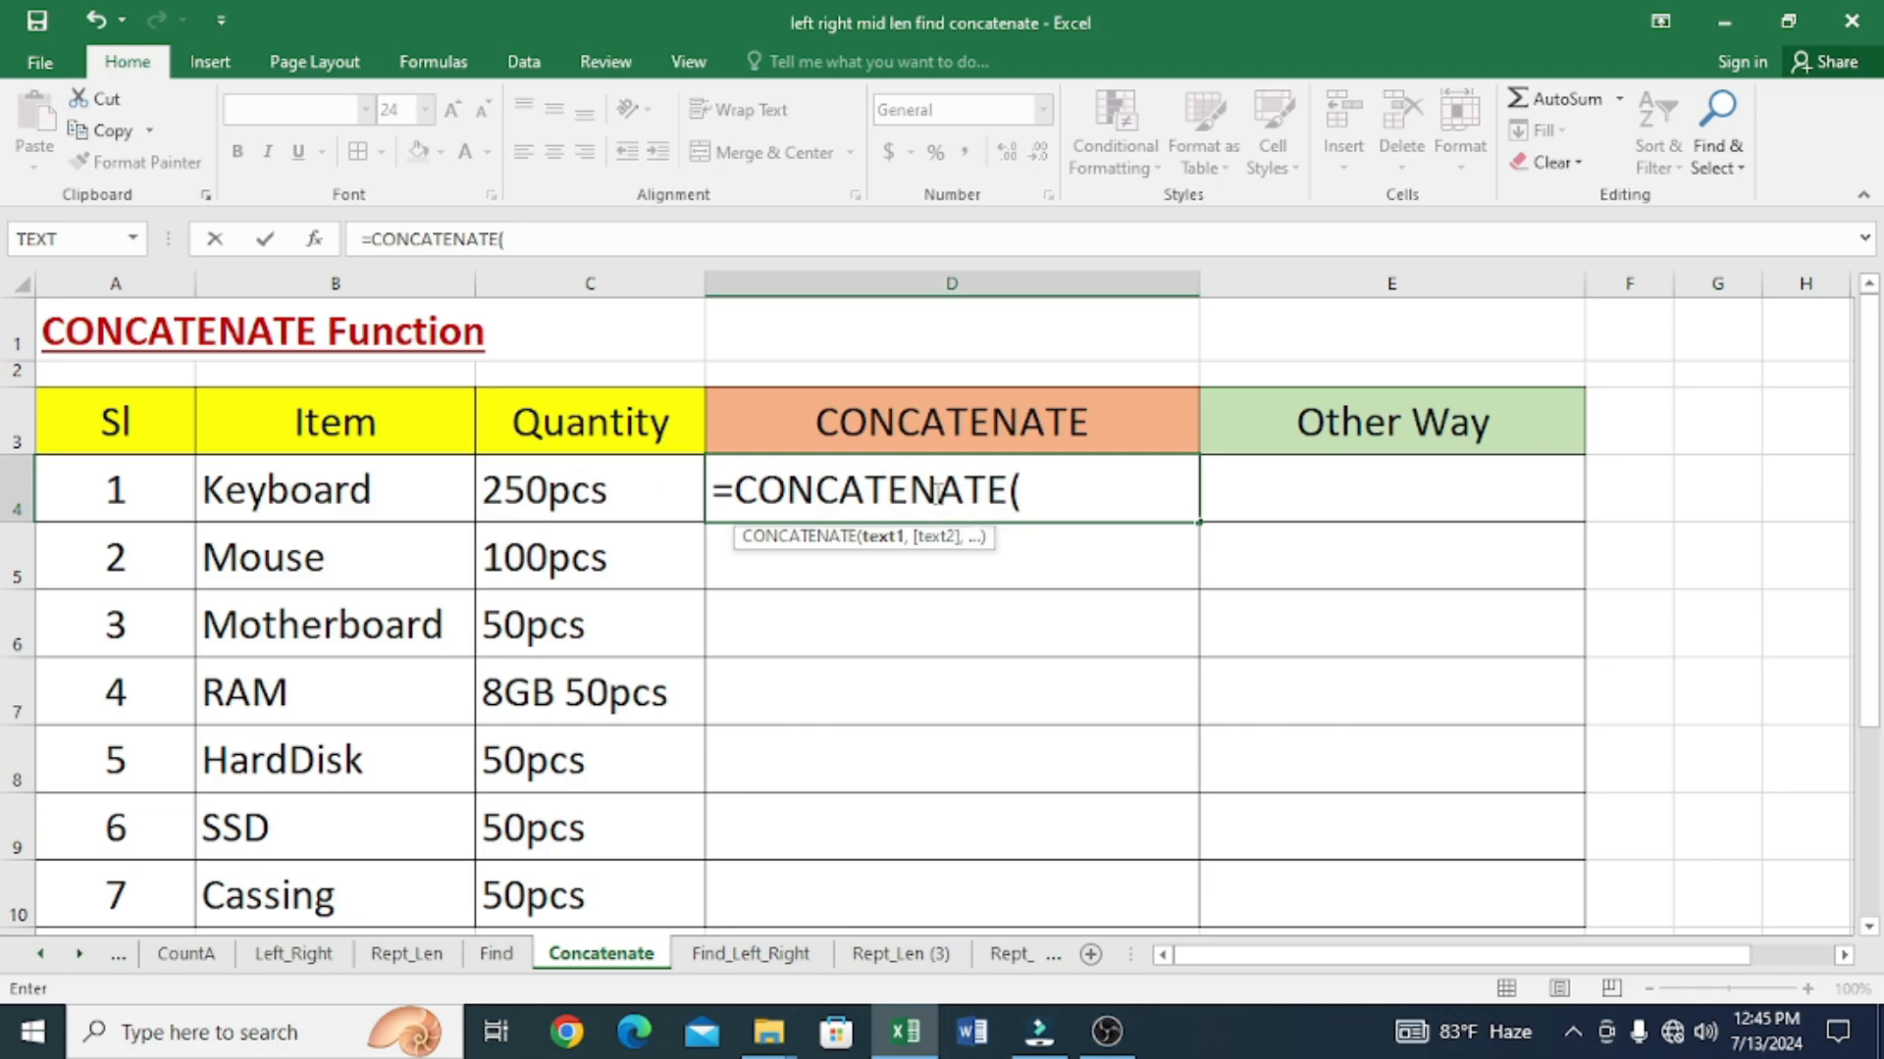
{"action": "left_click", "coordinate": [119, 488]}
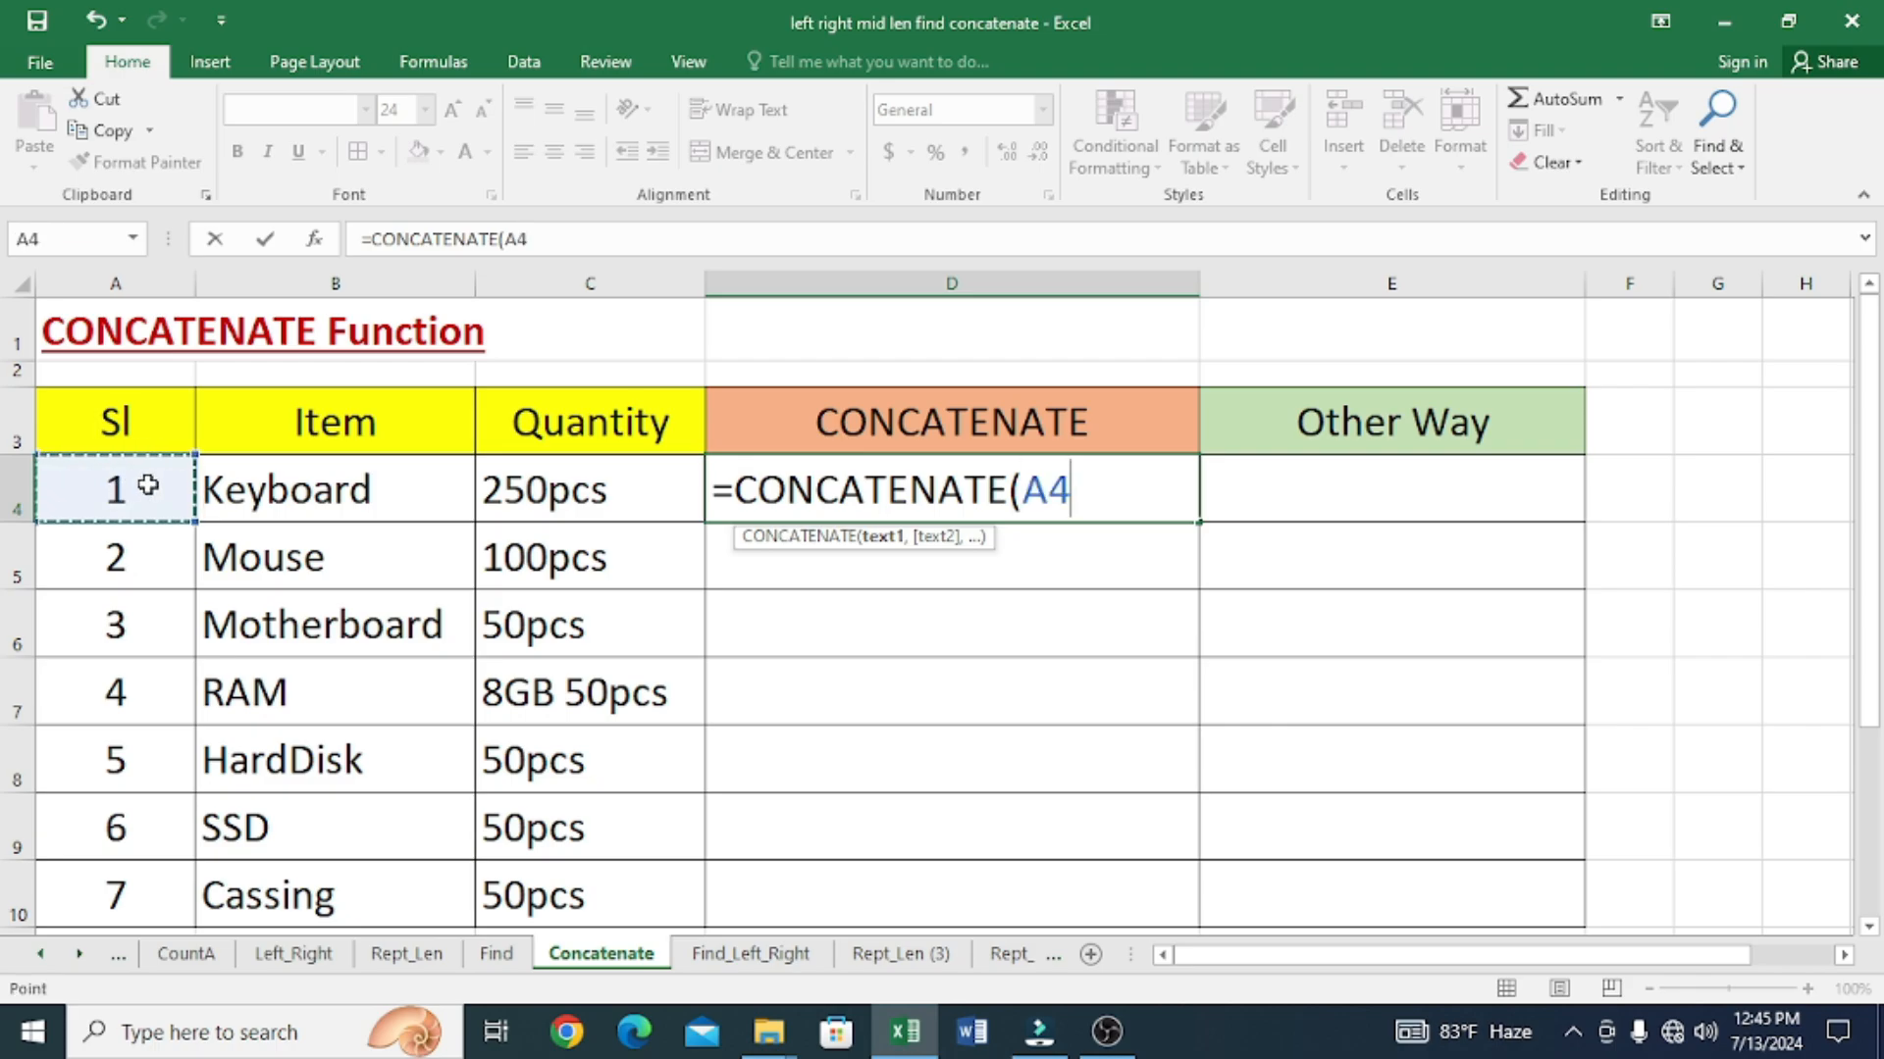
{"action": "type", "text": ","}
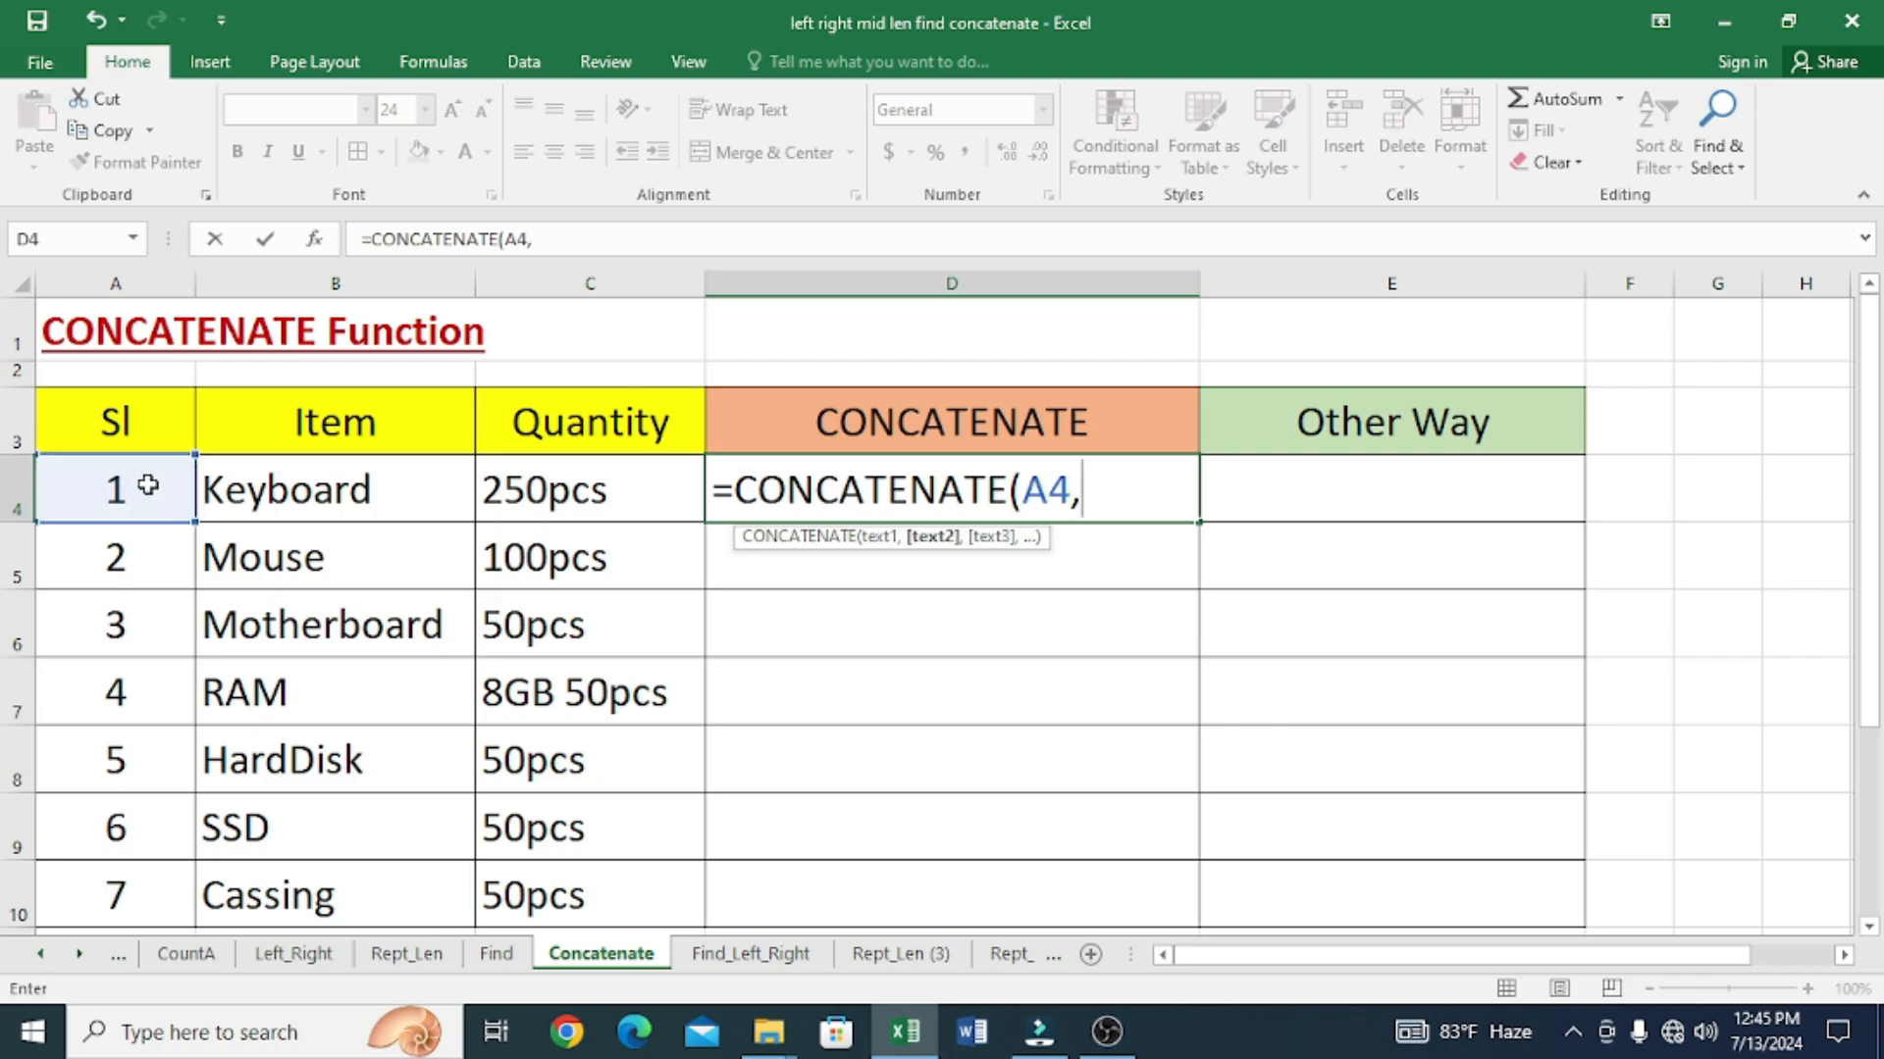
{"action": "type", "text": "\" \","}
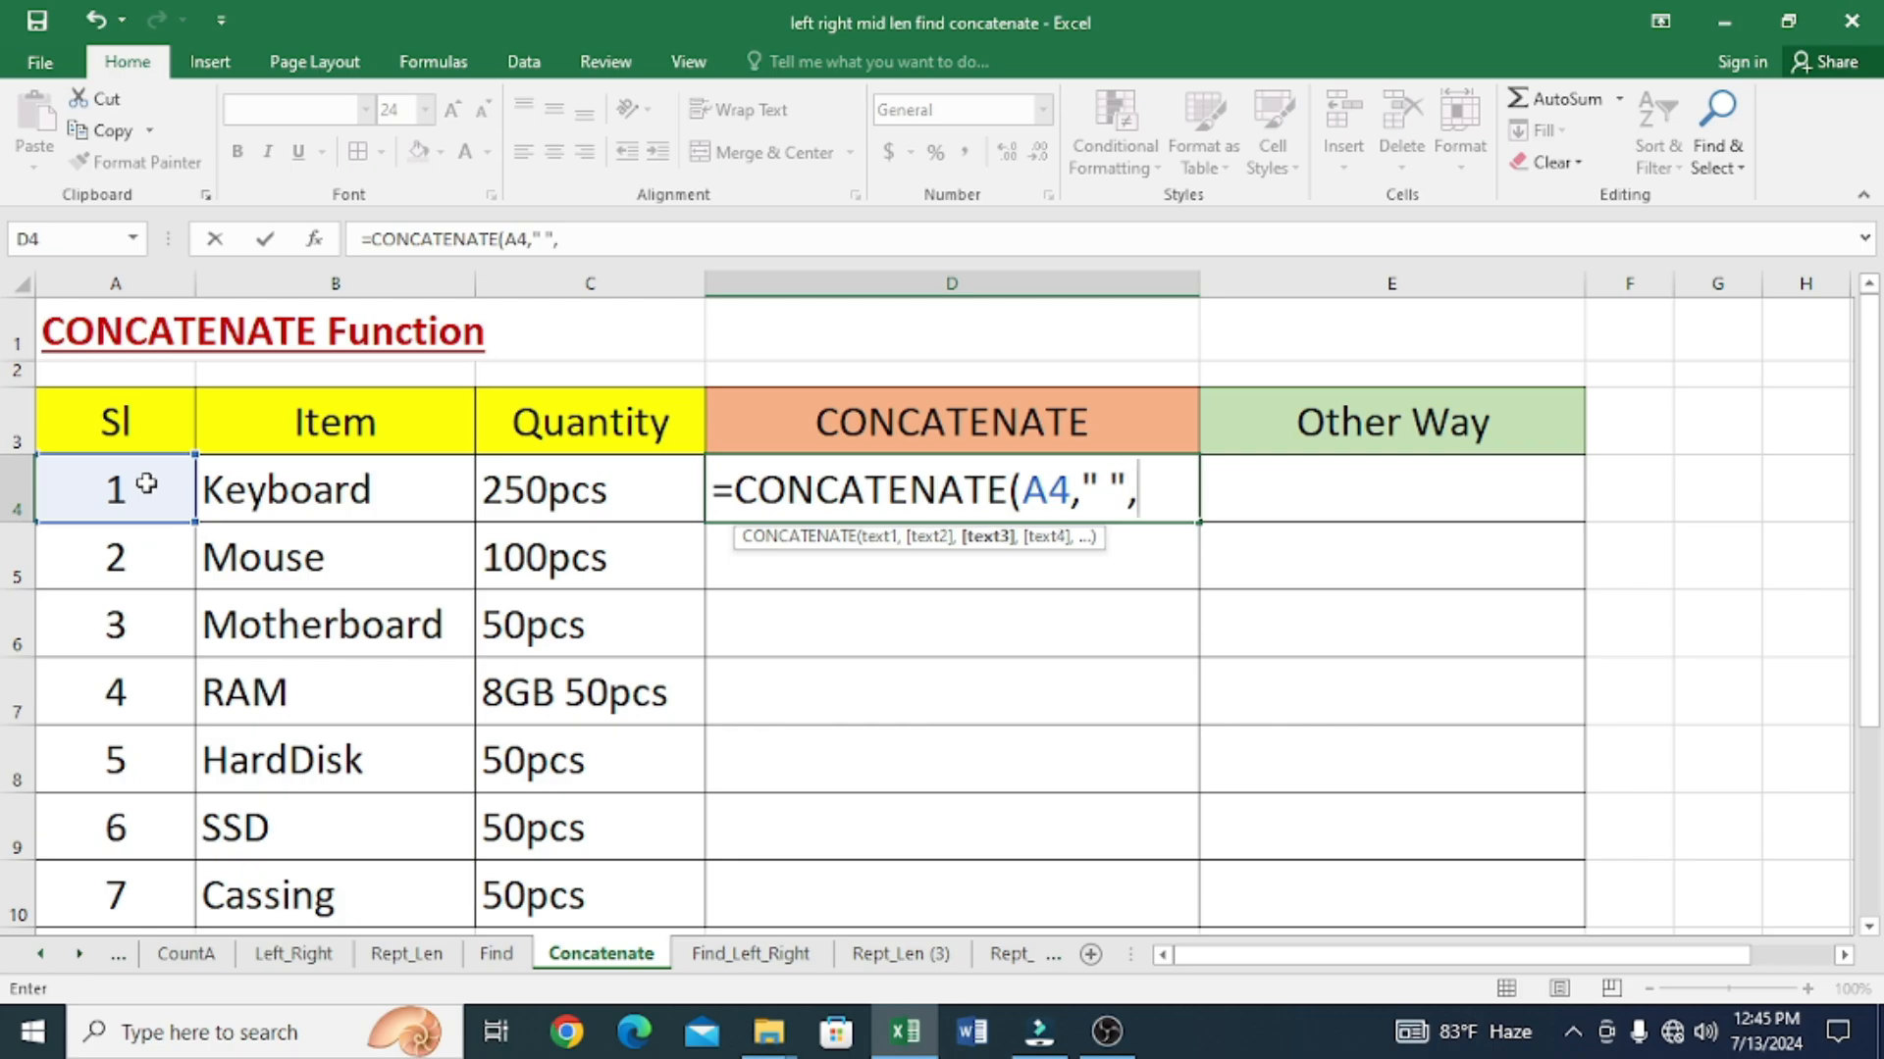
{"action": "left_click", "coordinate": [316, 488]}
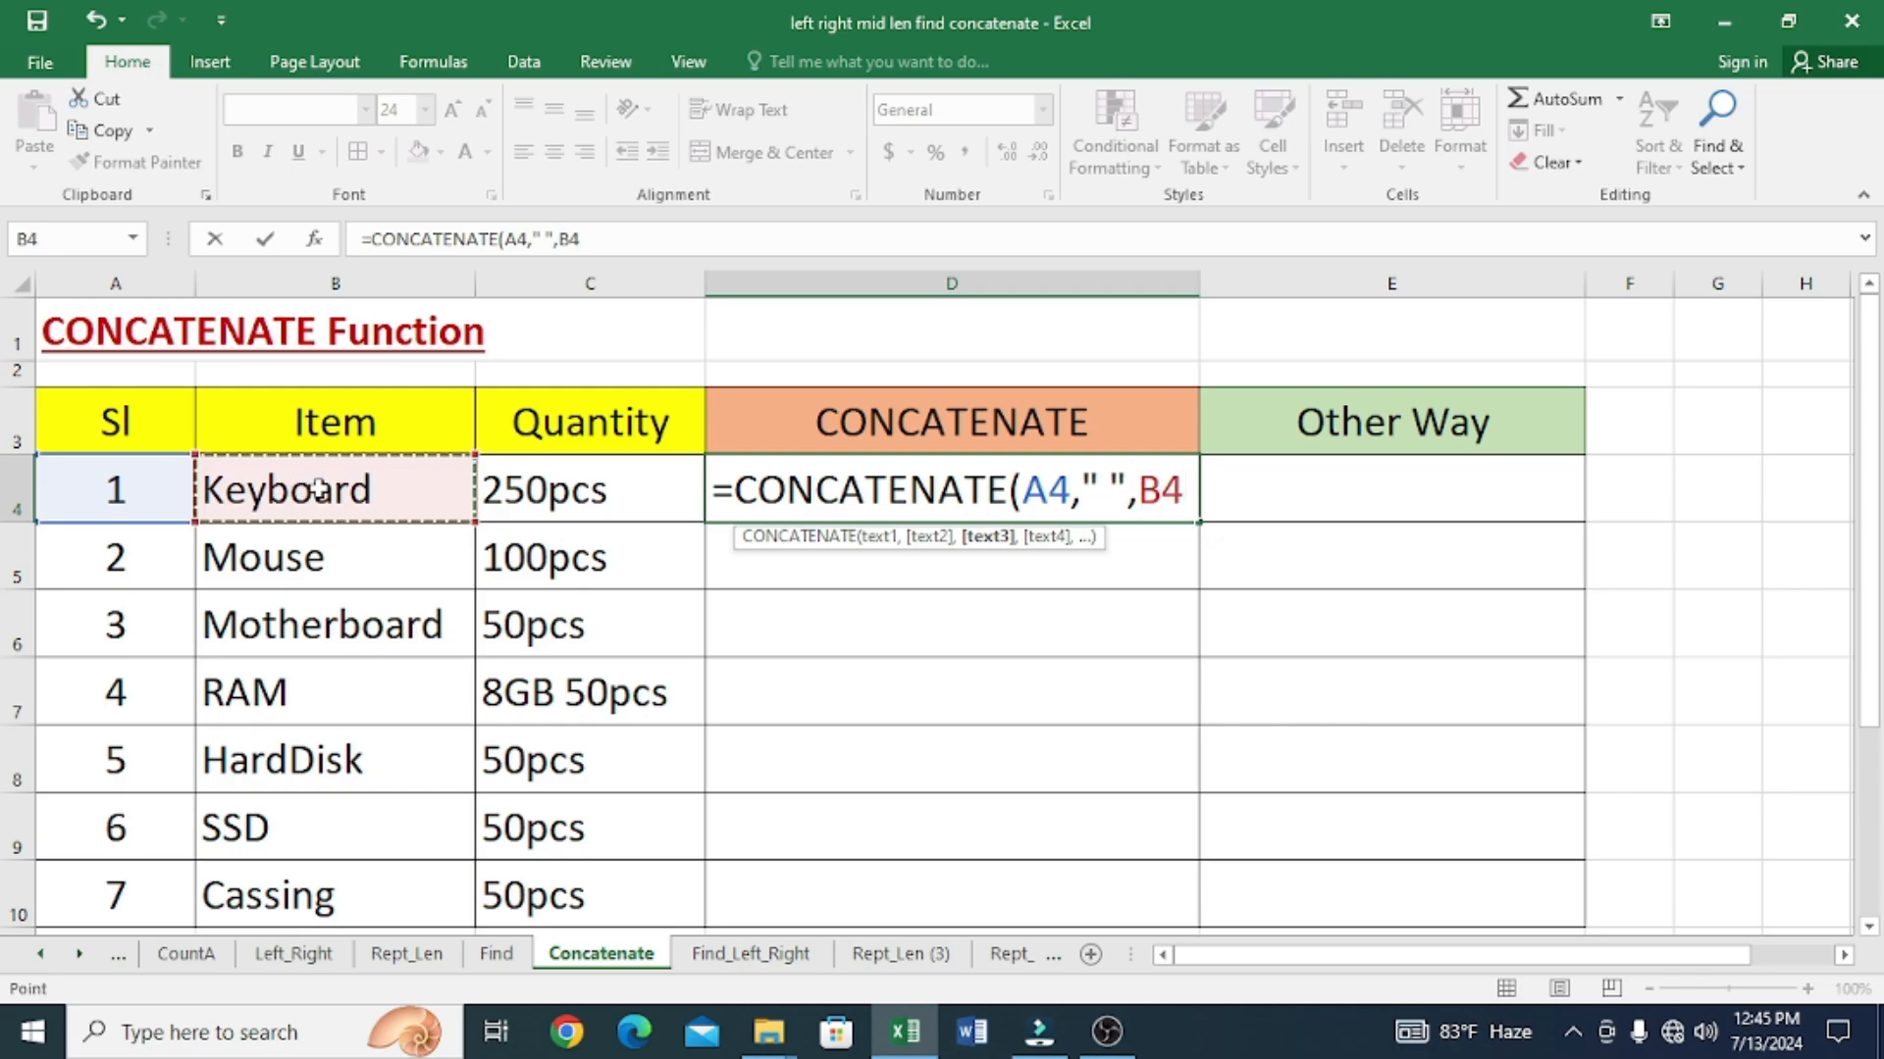
{"action": "type", "text": ",\" "}
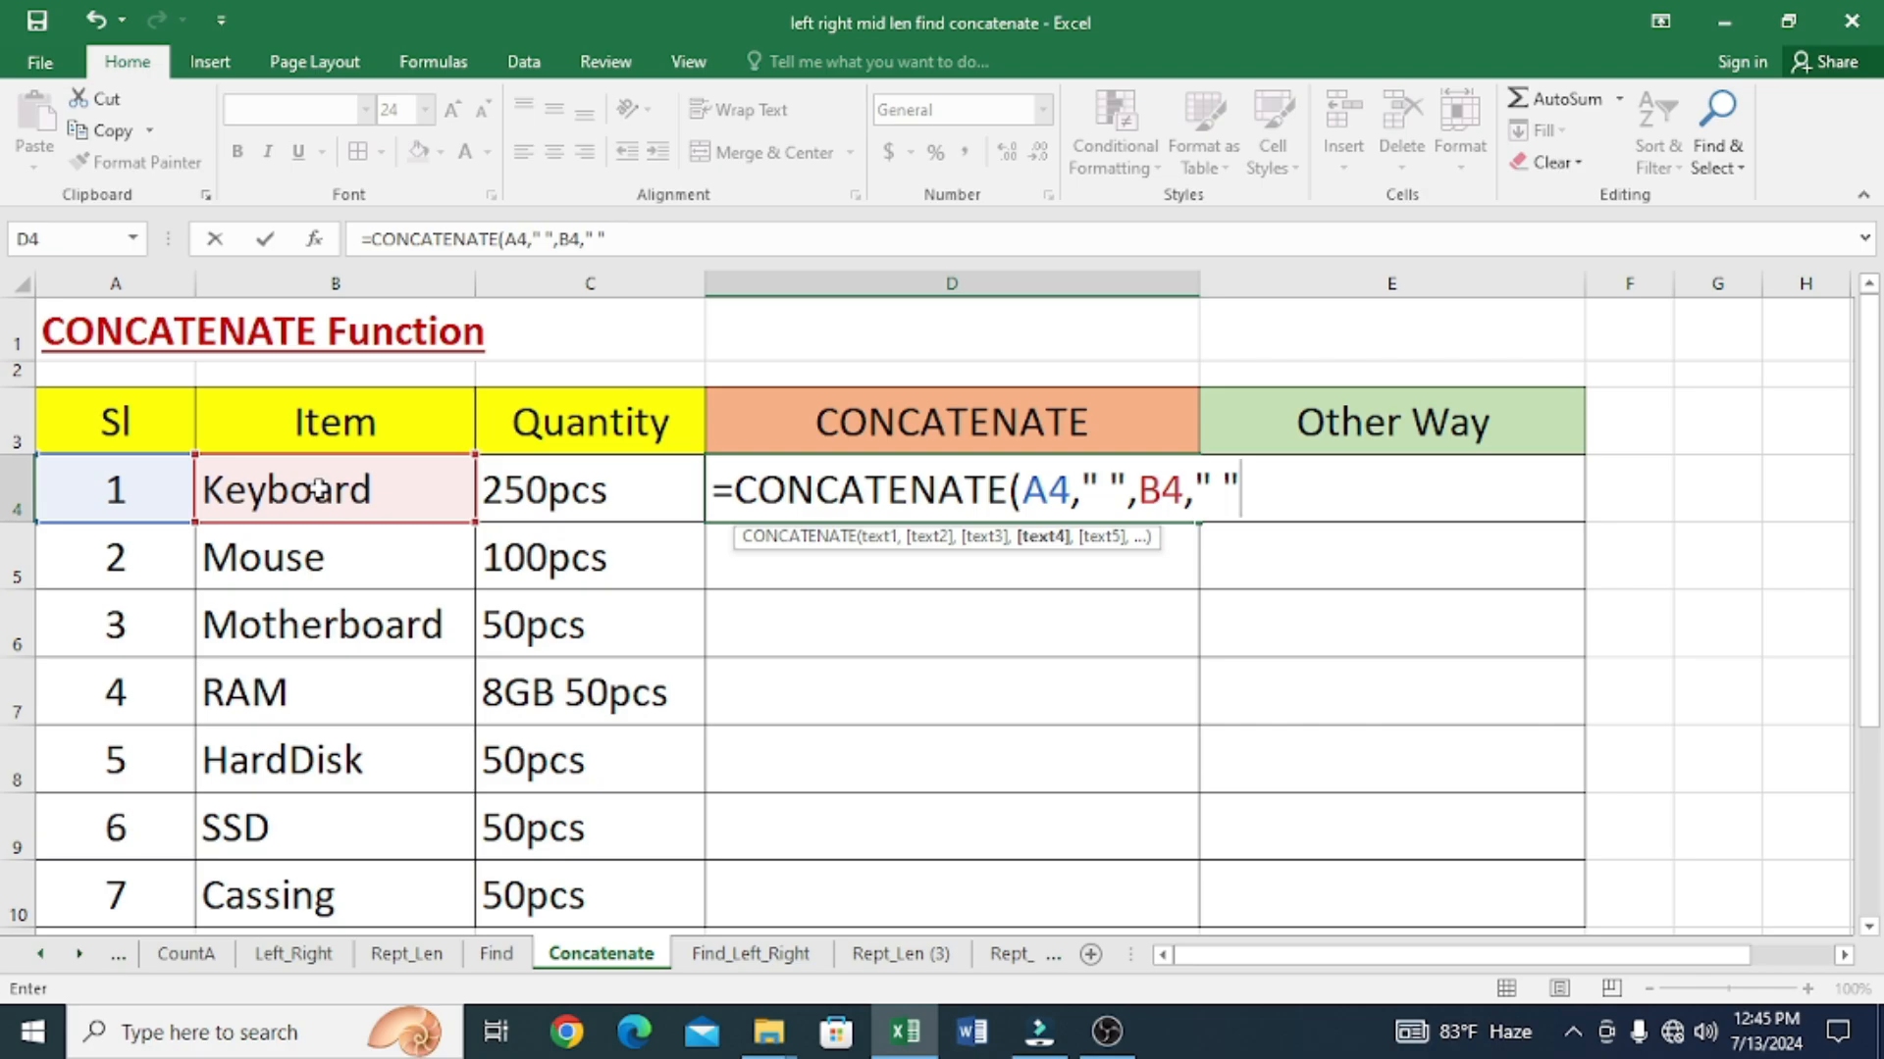
{"action": "type", "text": "\","}
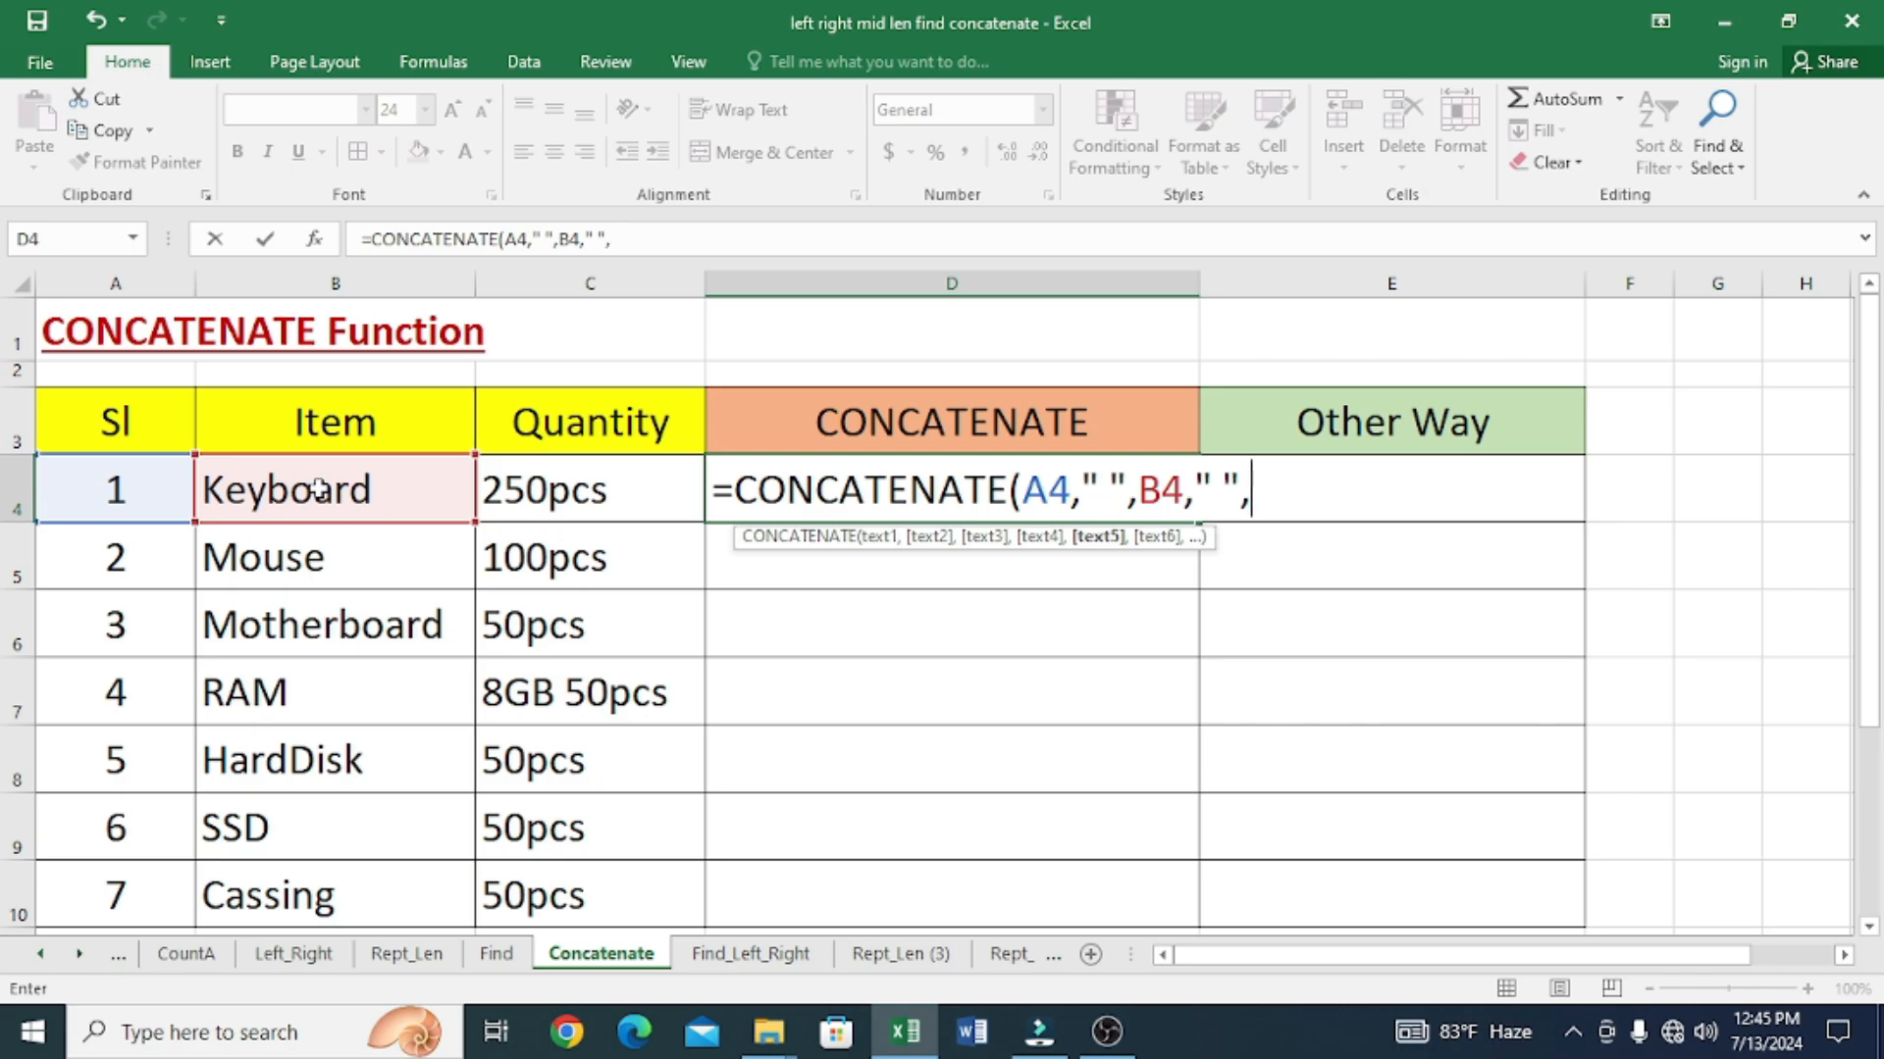
{"action": "left_click", "coordinate": [558, 490]}
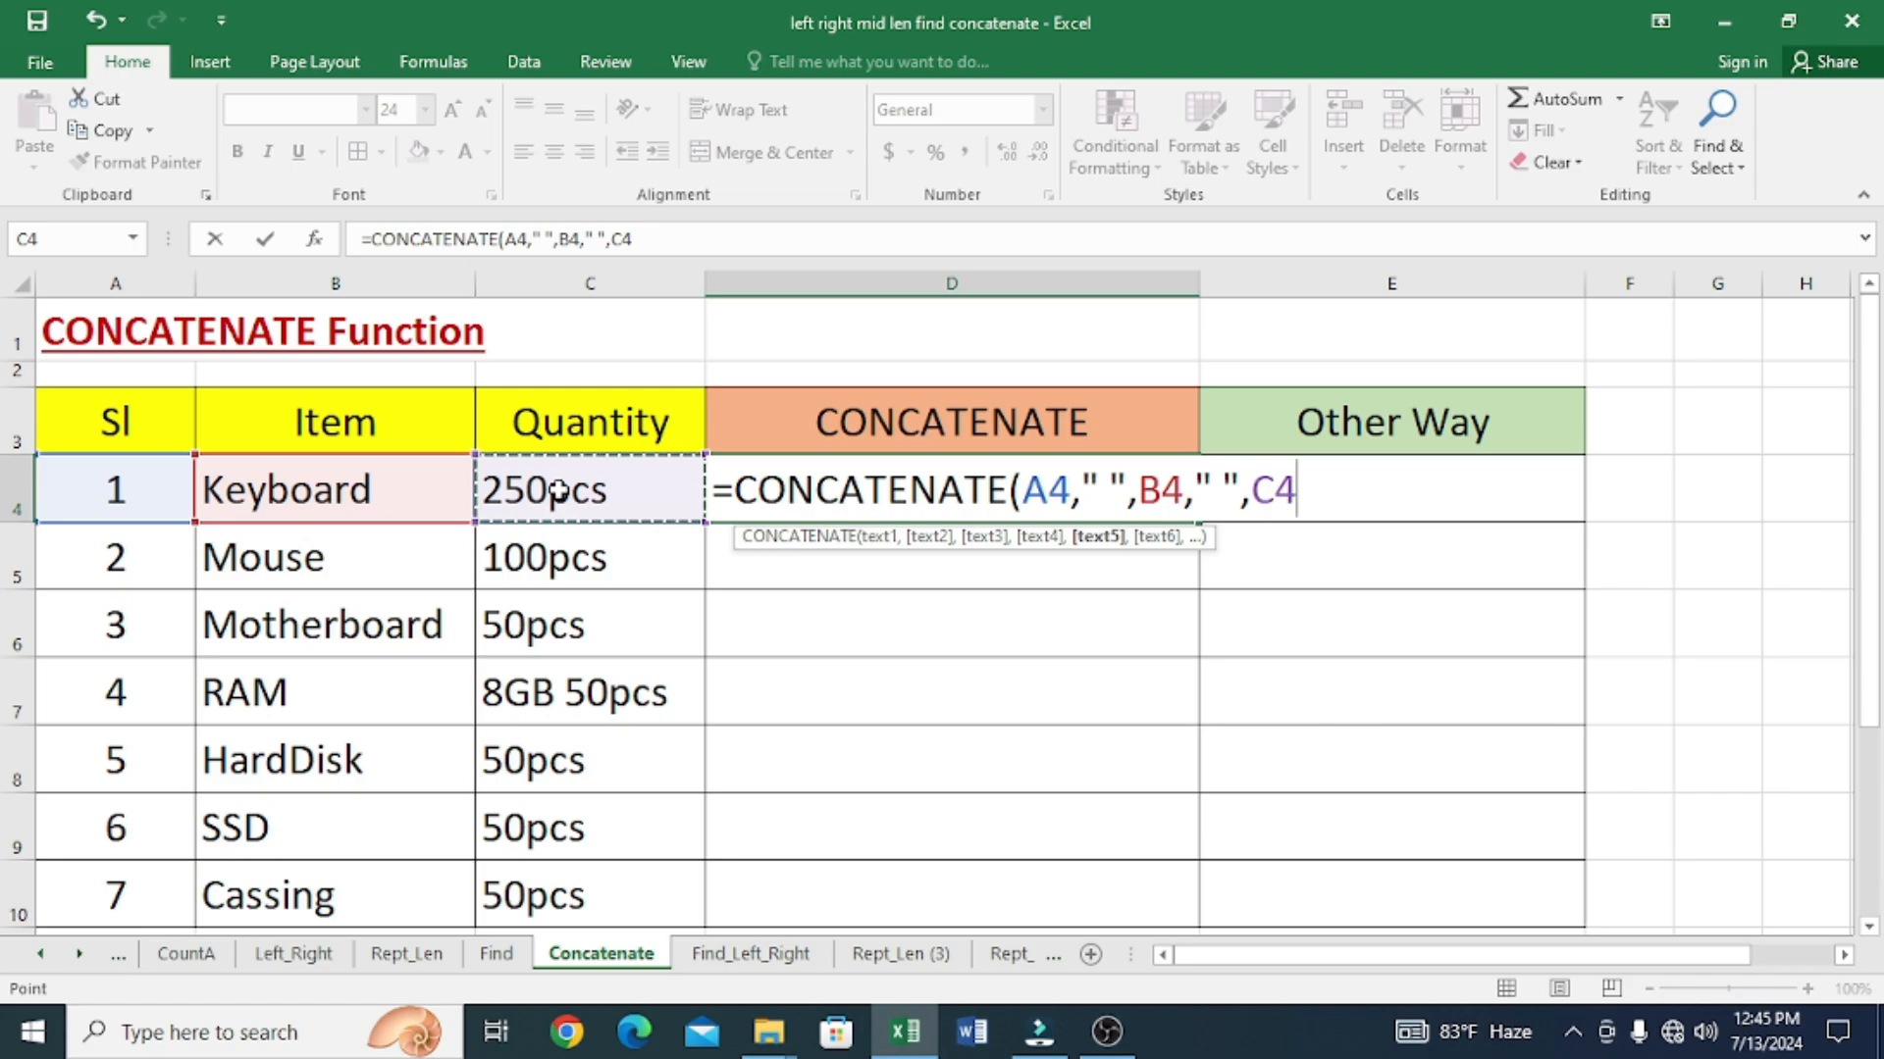
{"action": "type", "text": ")"}
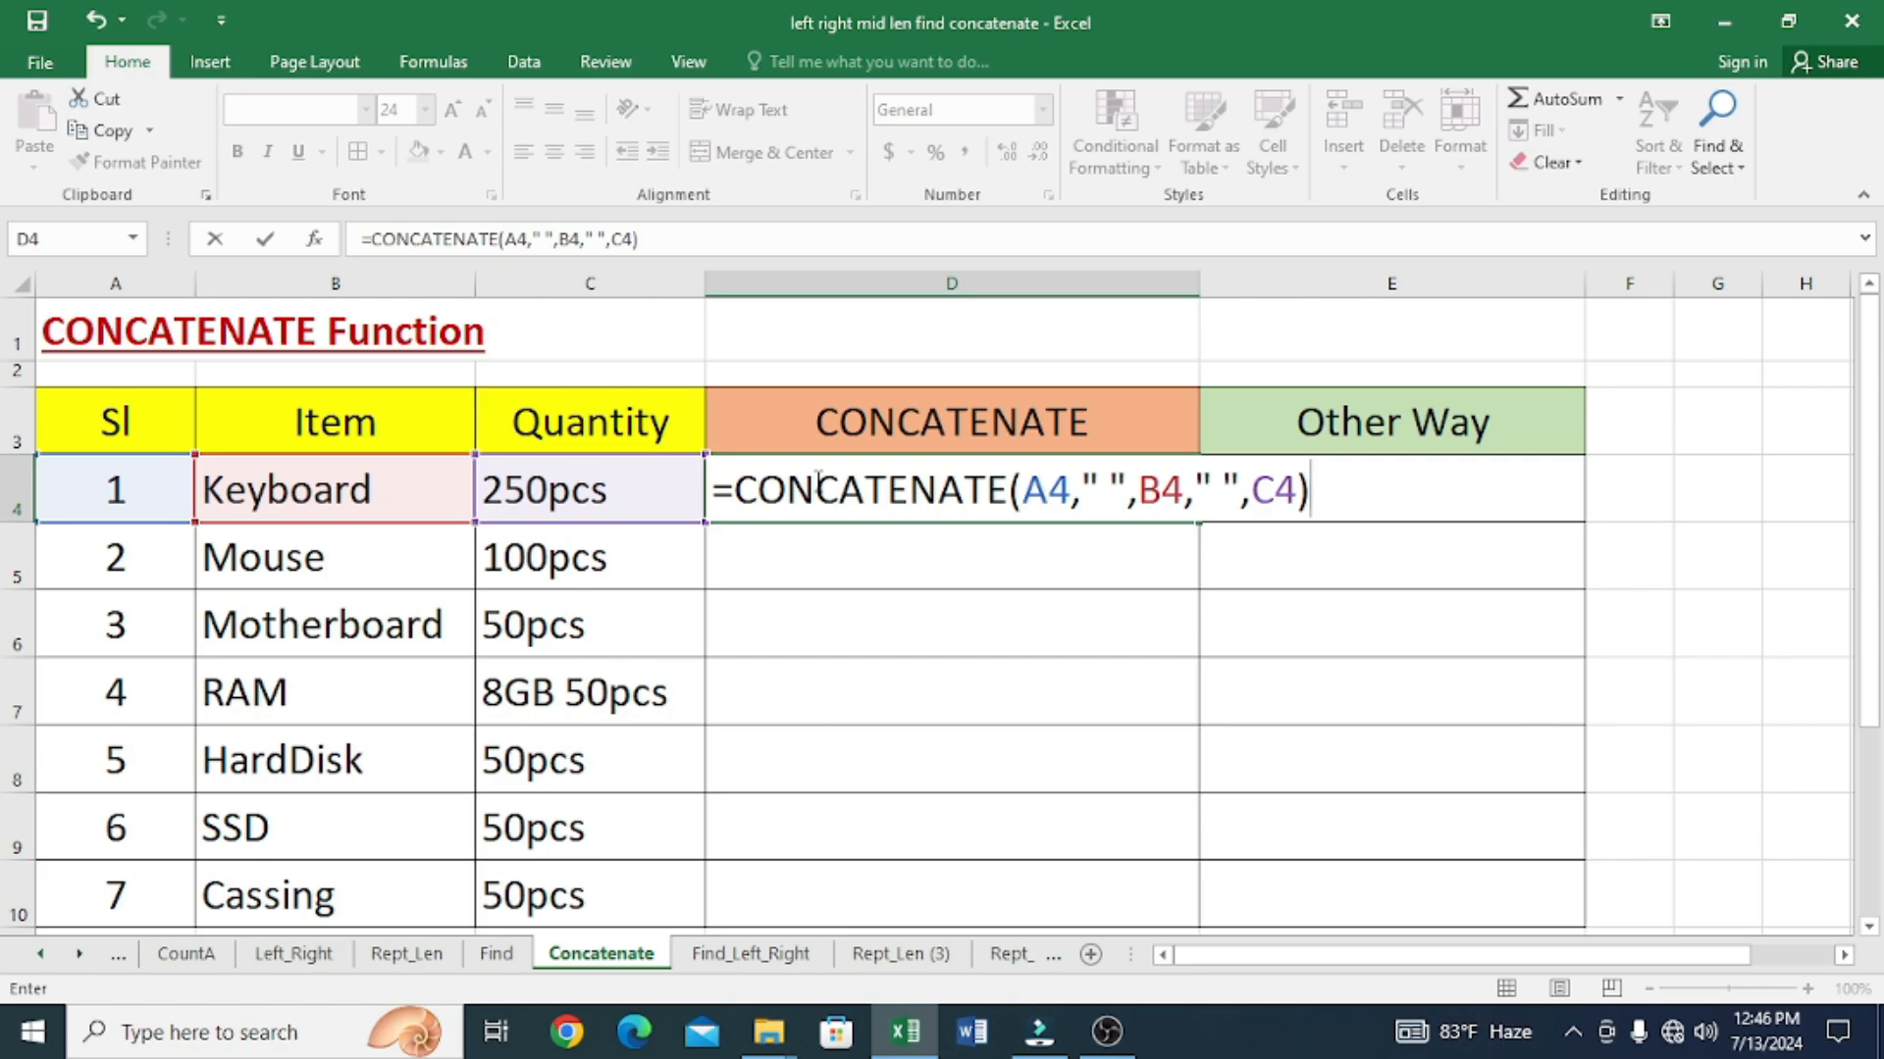
{"action": "key", "text": "Return"}
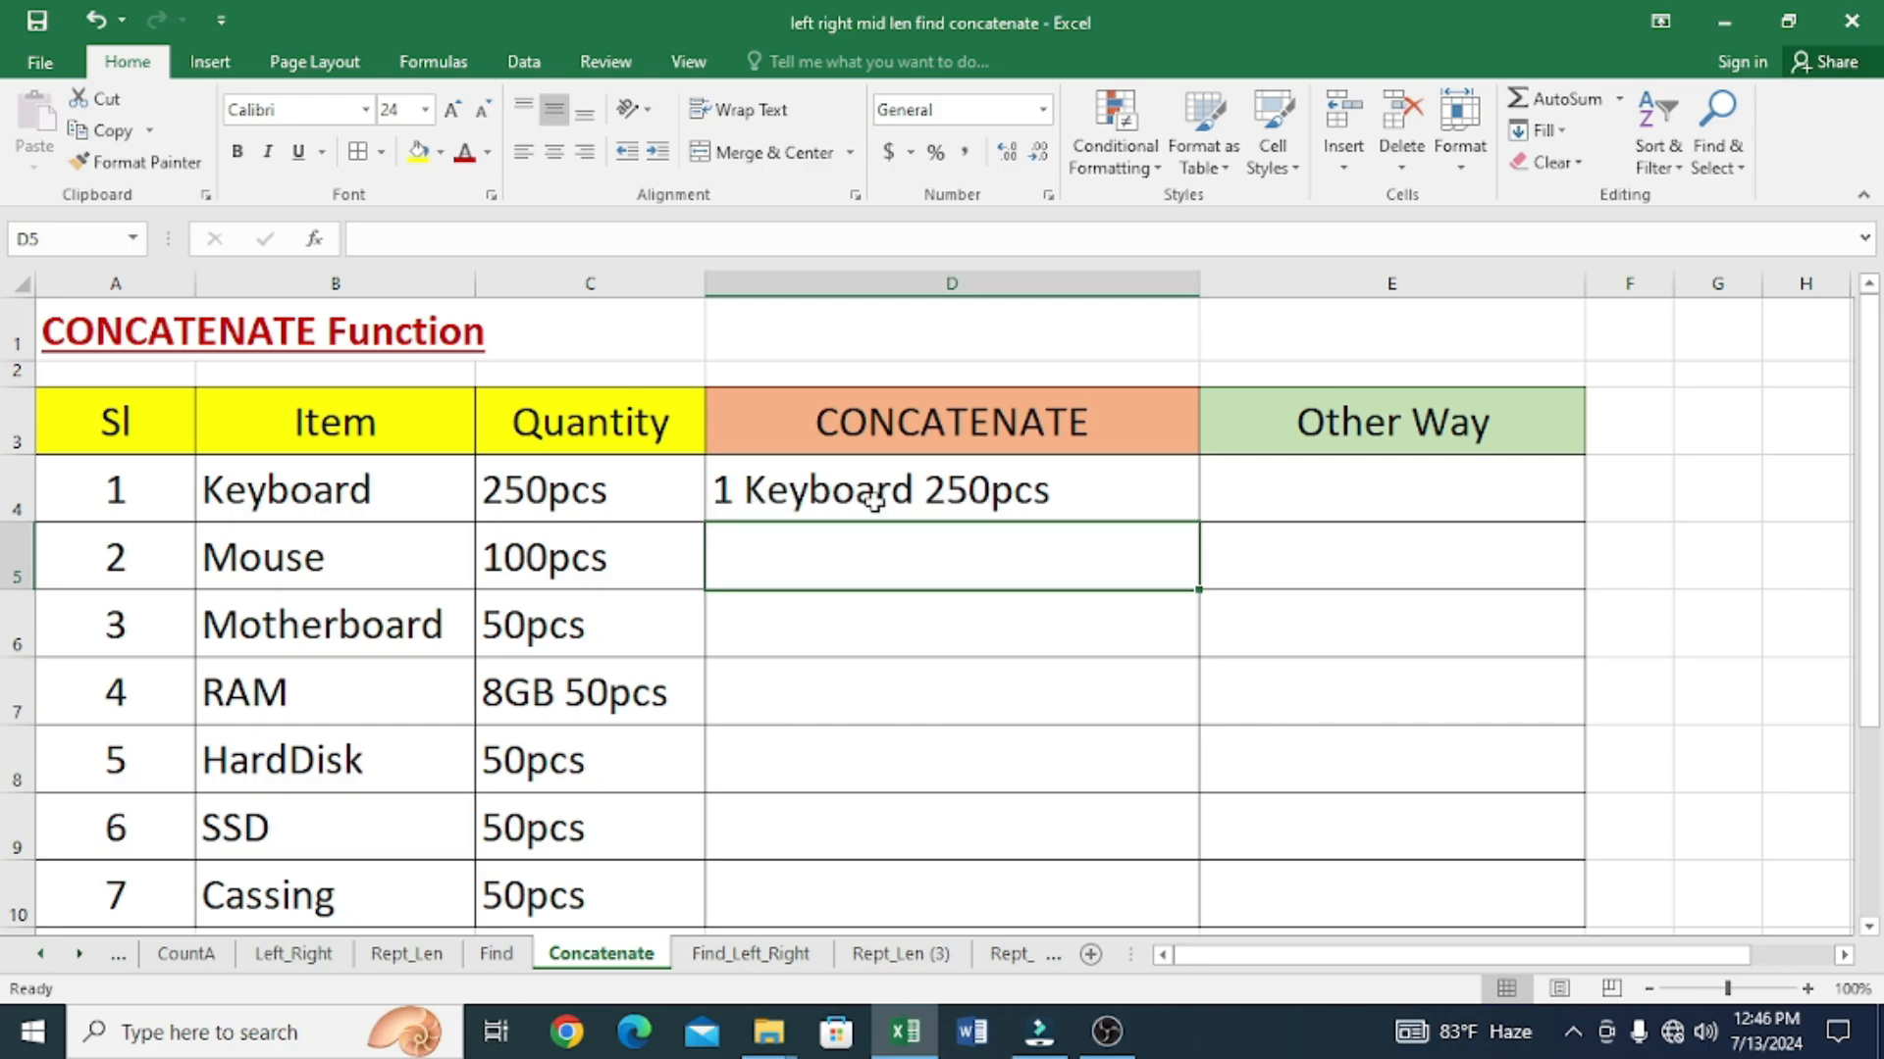
- Fill the CONCATENATE formula from D4 down through D10 and compare the formulas in D4 and D5
{"action": "left_click", "coordinate": [1191, 508]}
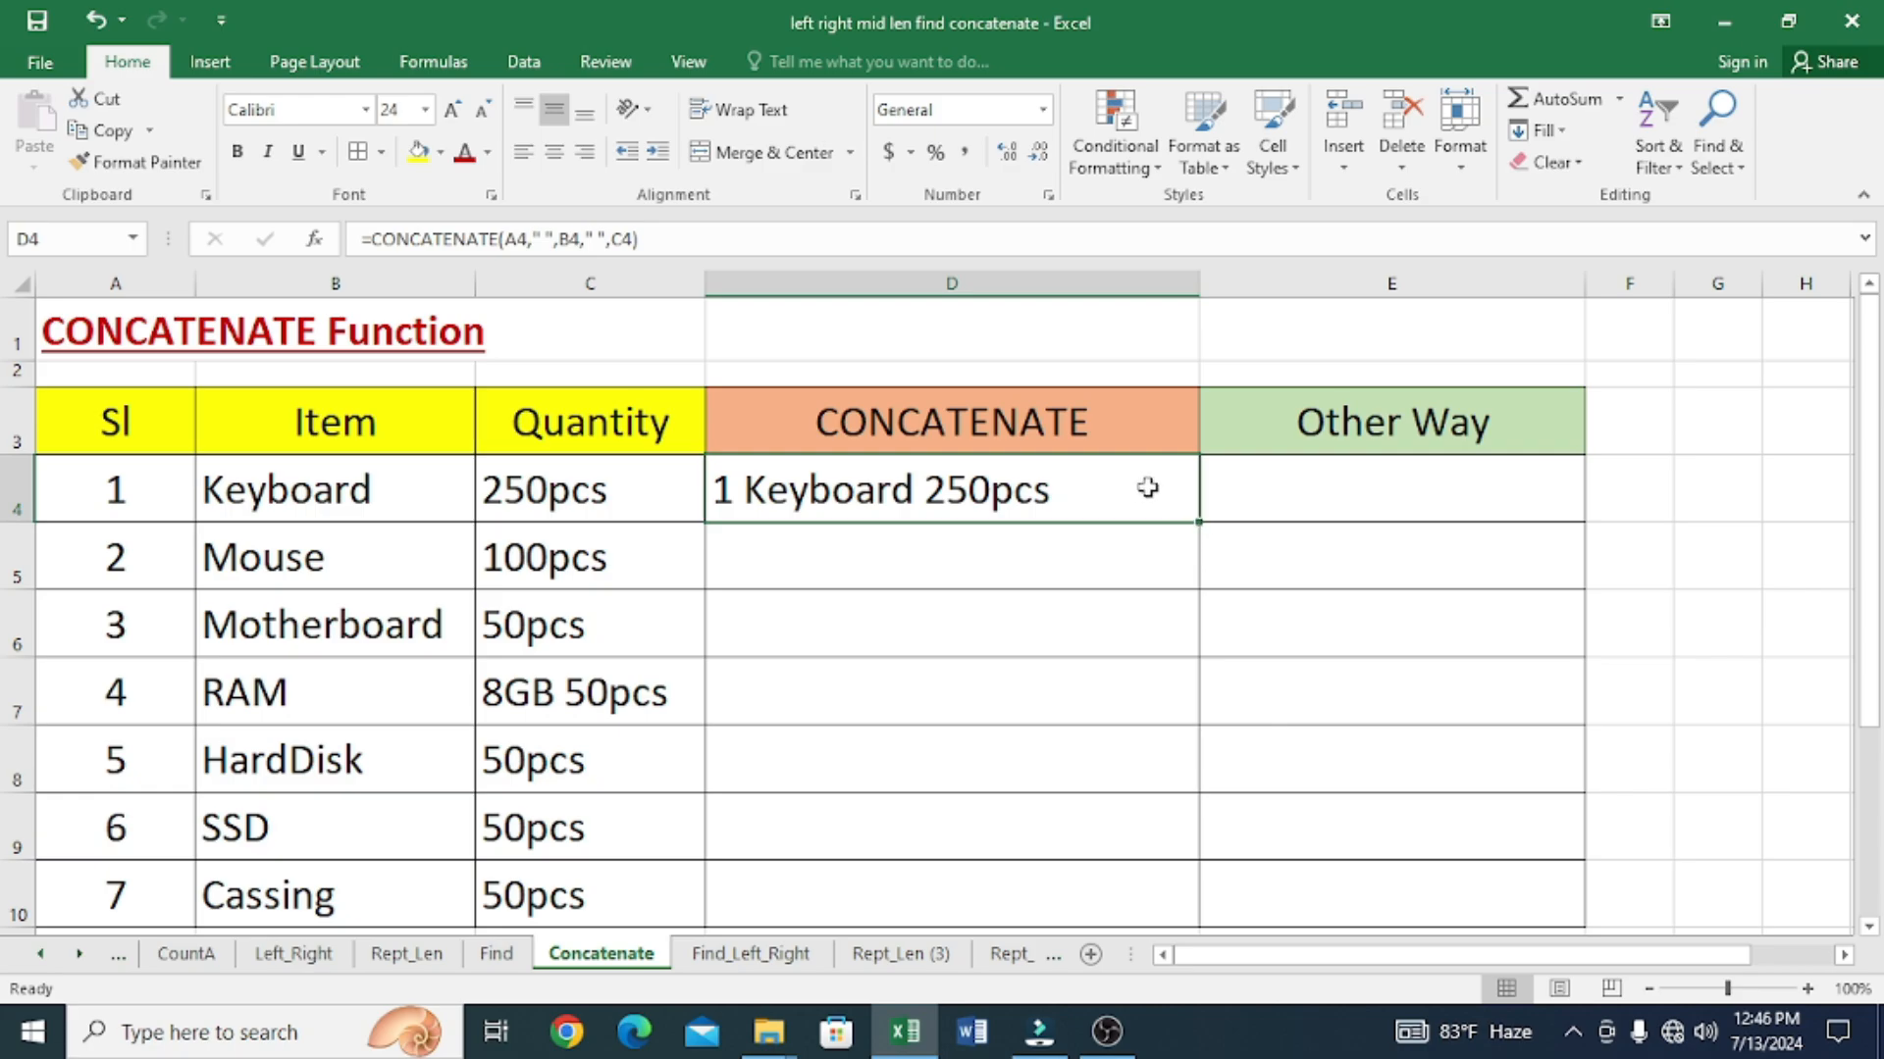
{"action": "left_click_drag", "start_coordinate": [1201, 523], "coordinate": [1187, 900]}
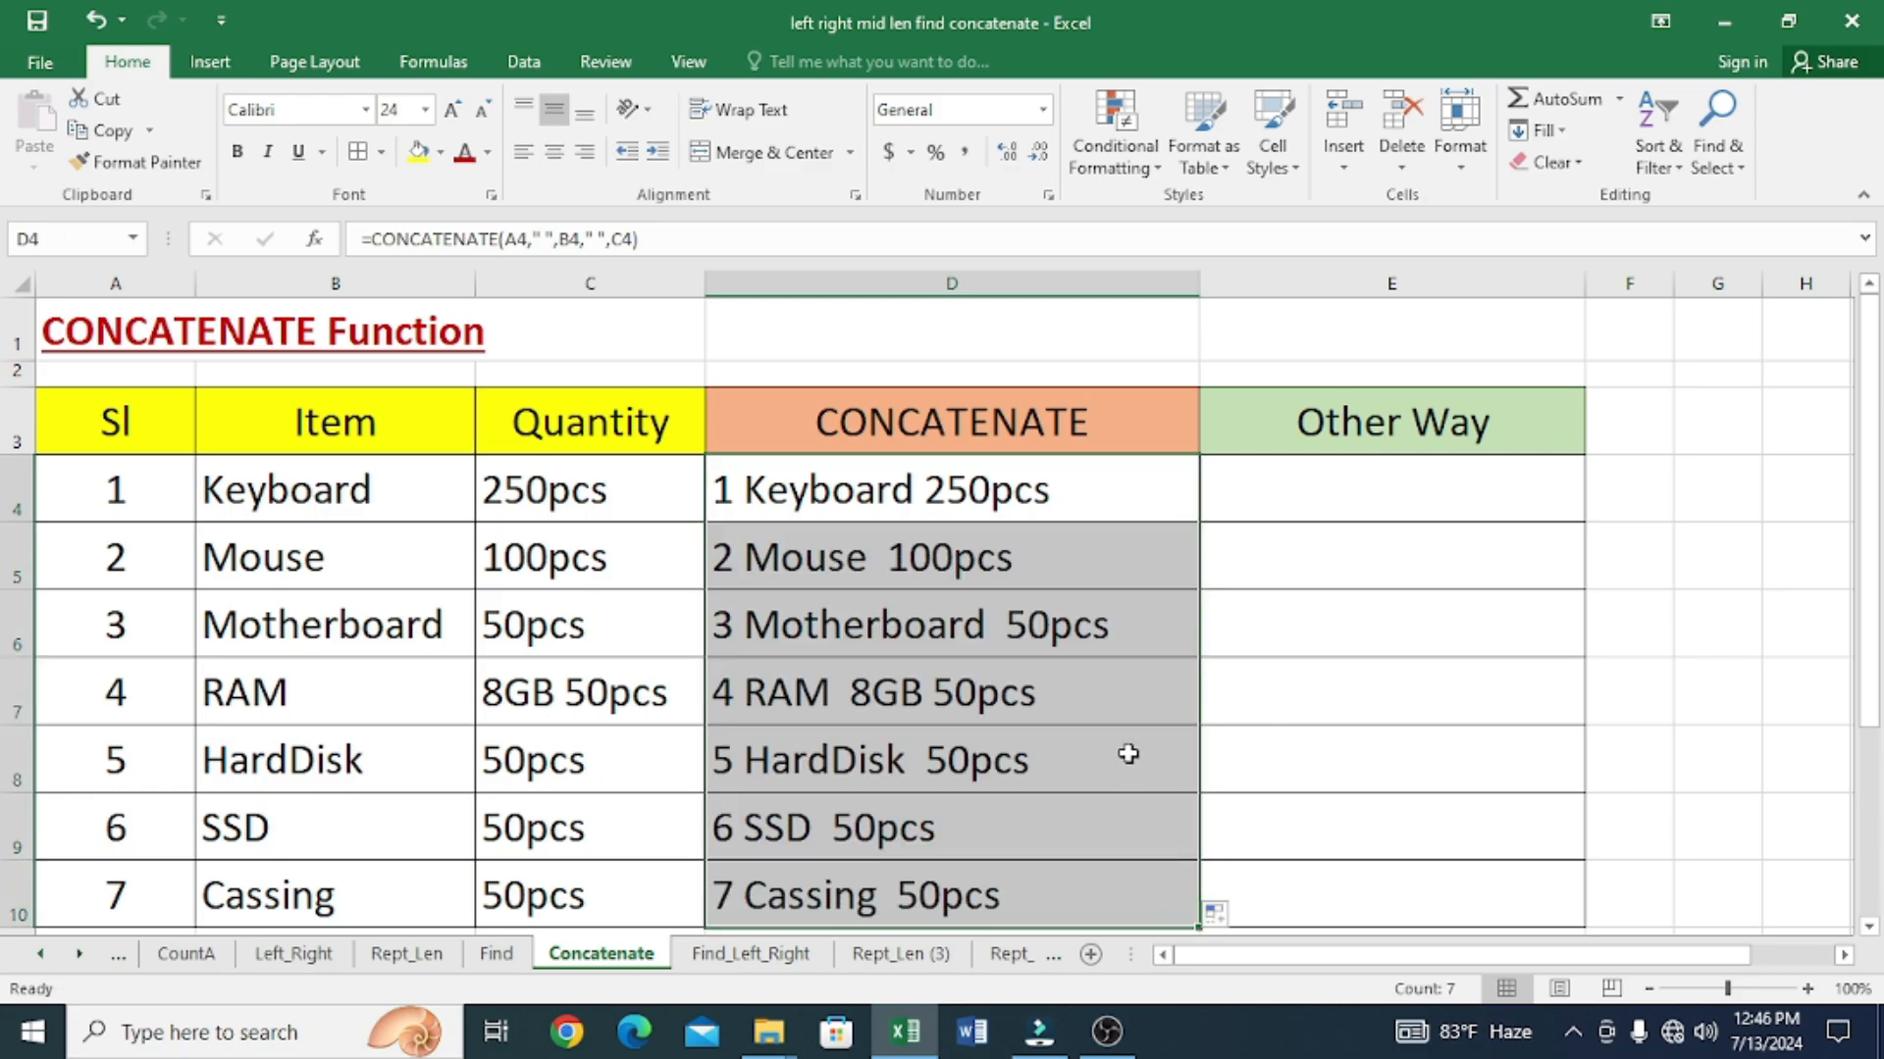
{"action": "left_click", "coordinate": [997, 554]}
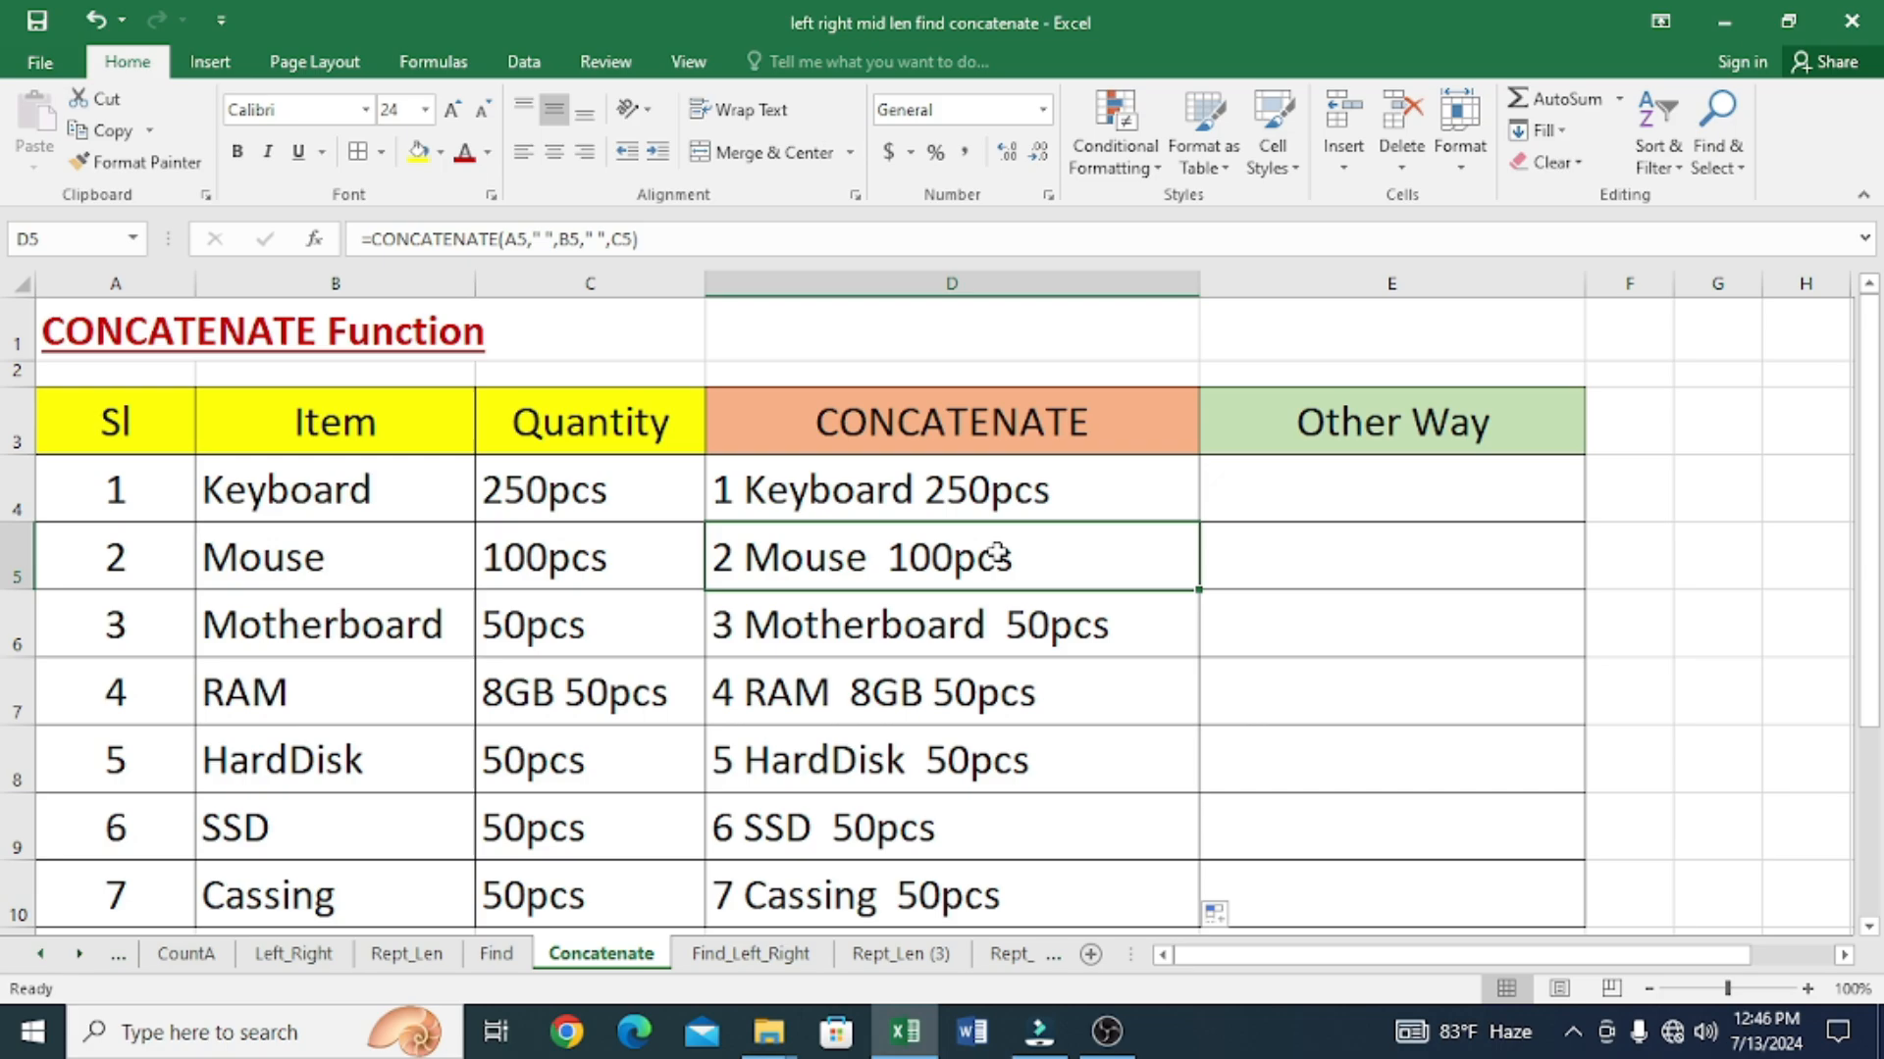
{"action": "left_click", "coordinate": [993, 495]}
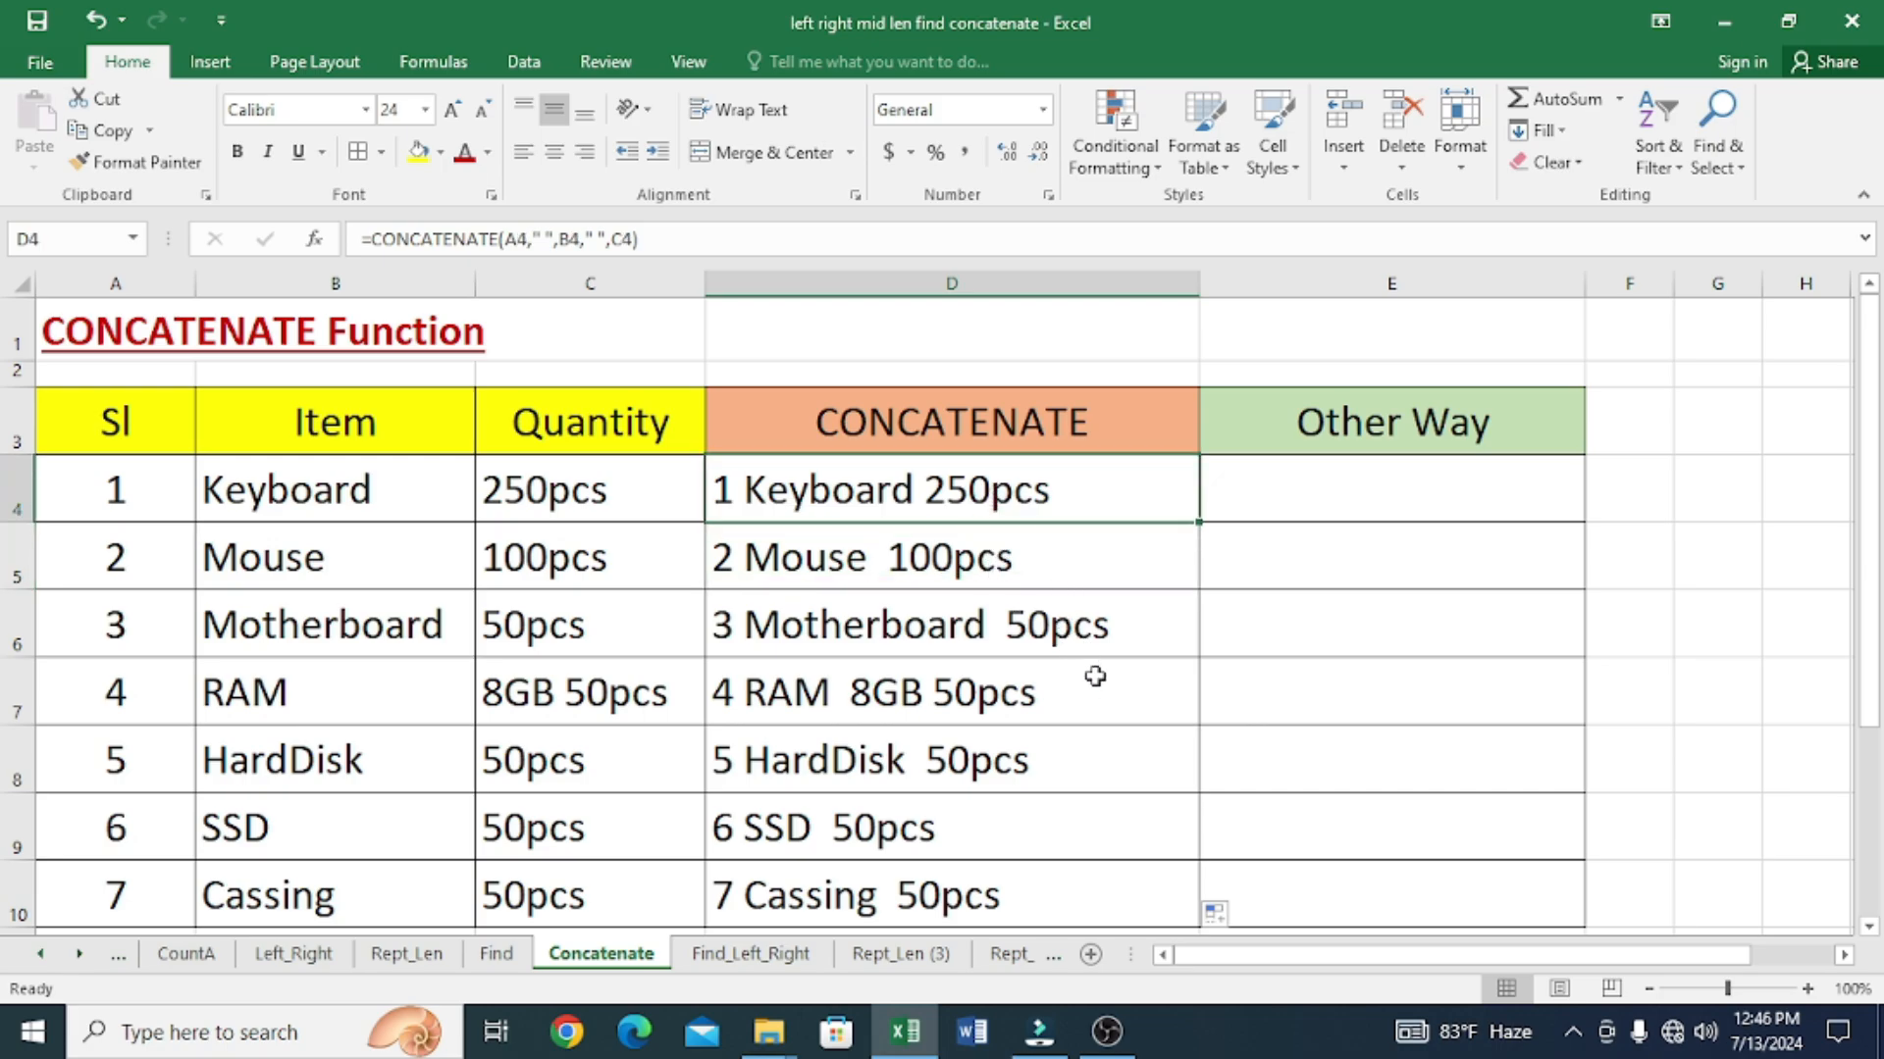
{"action": "left_click", "coordinate": [999, 561]}
{"action": "left_click", "coordinate": [995, 502]}
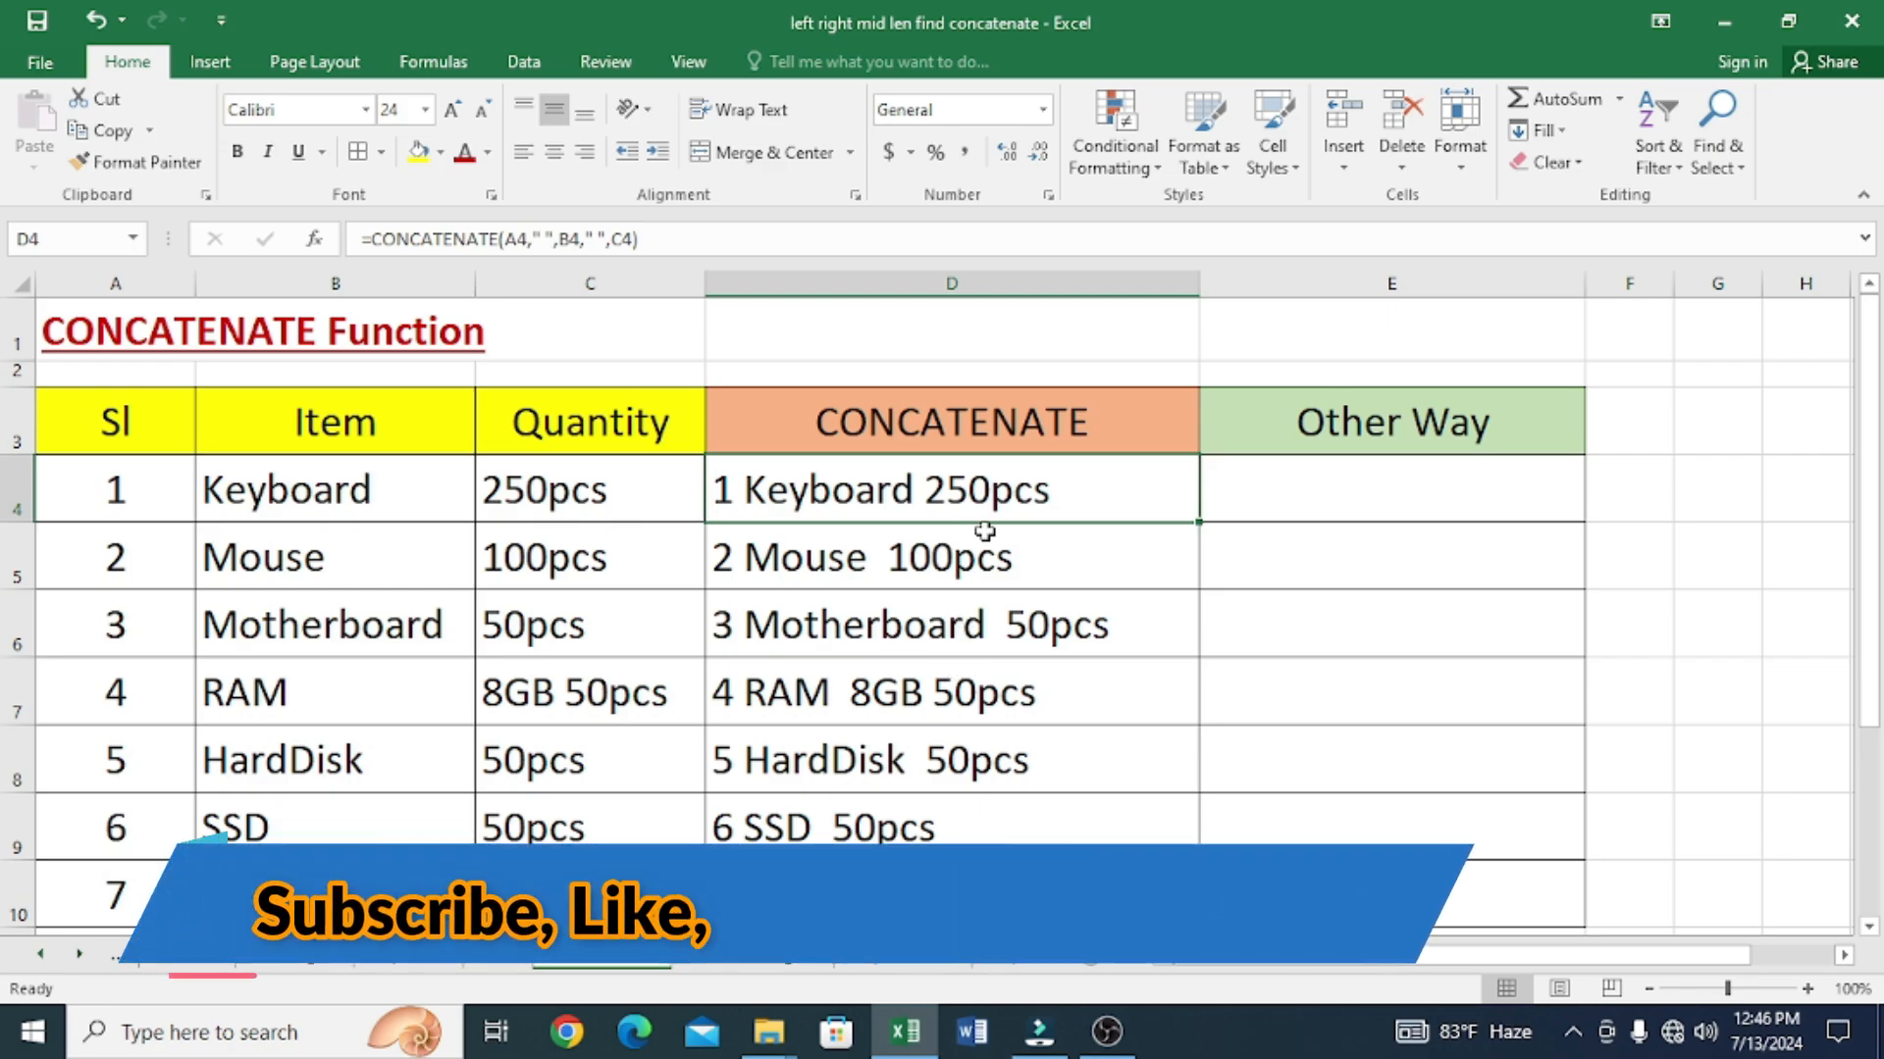
- Enter the ampersand formula =(A4&" "&B4&" "&C4) in cell E4 under Other Way
{"action": "left_click", "coordinate": [1448, 488]}
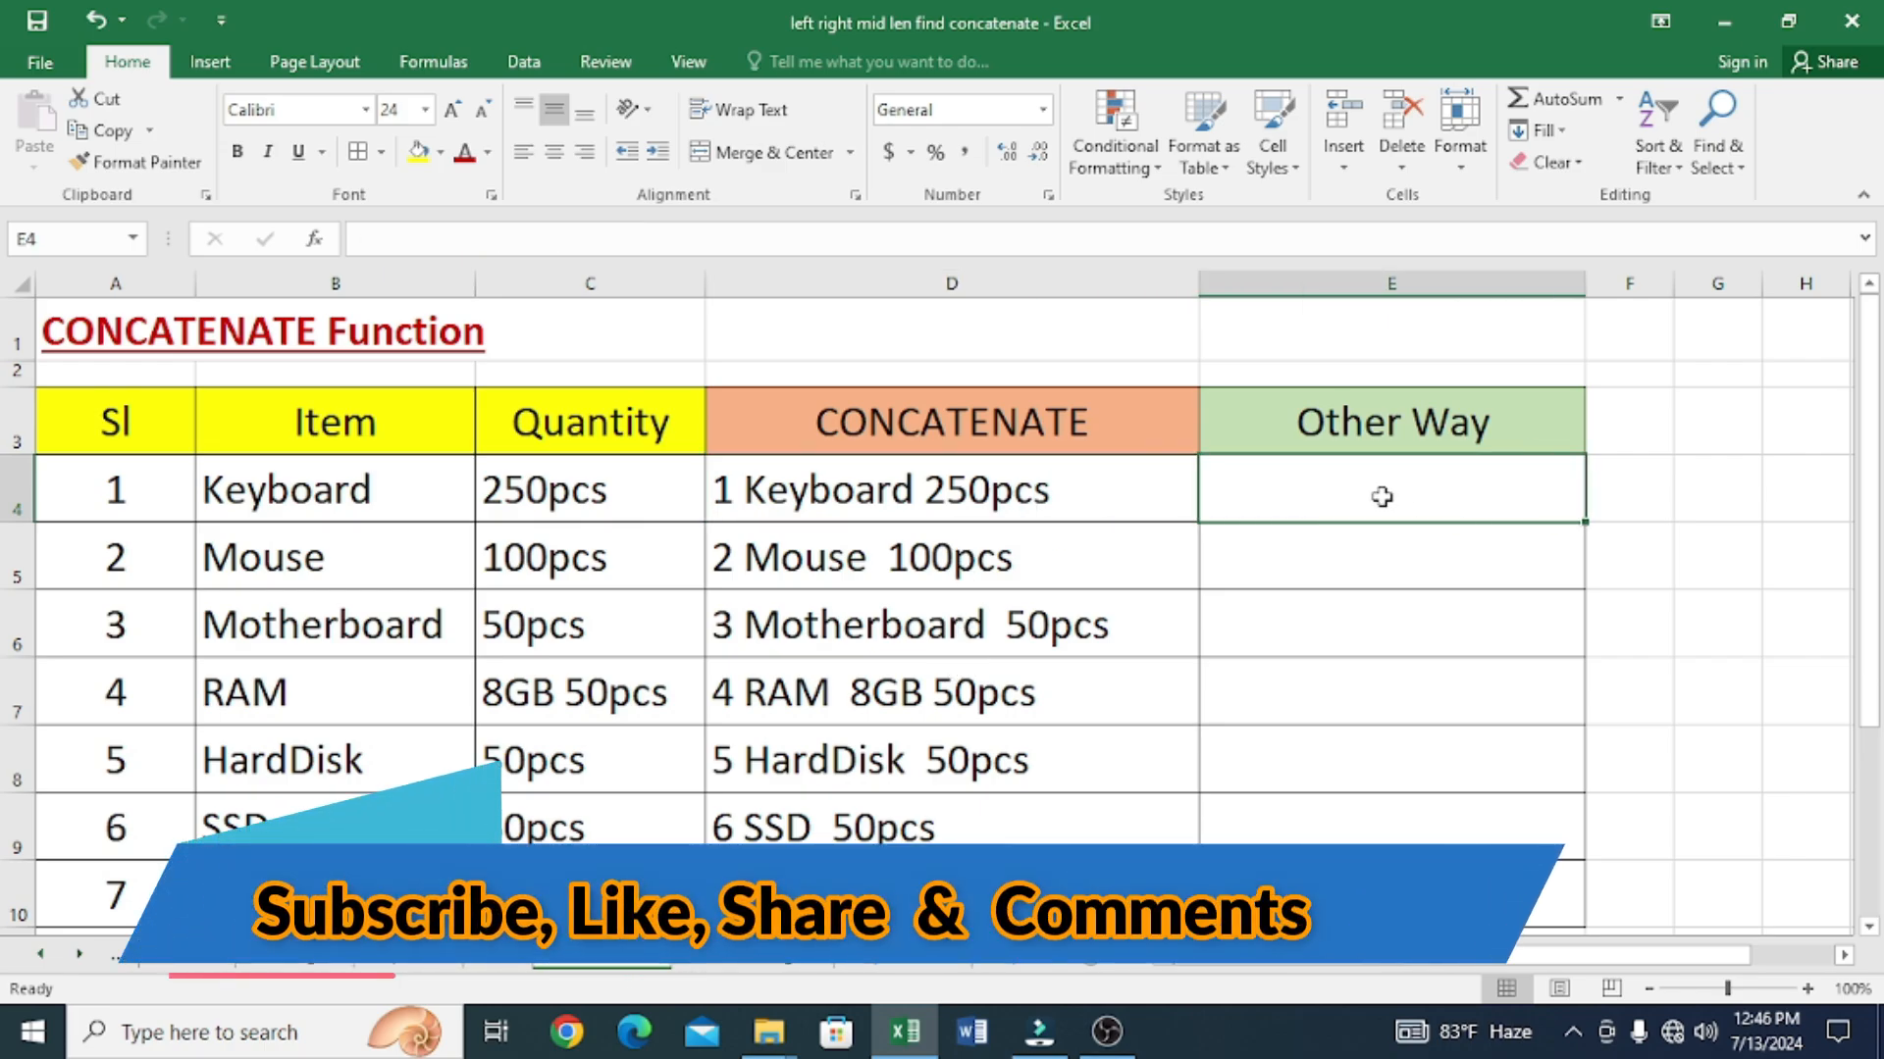
{"action": "type", "text": "="}
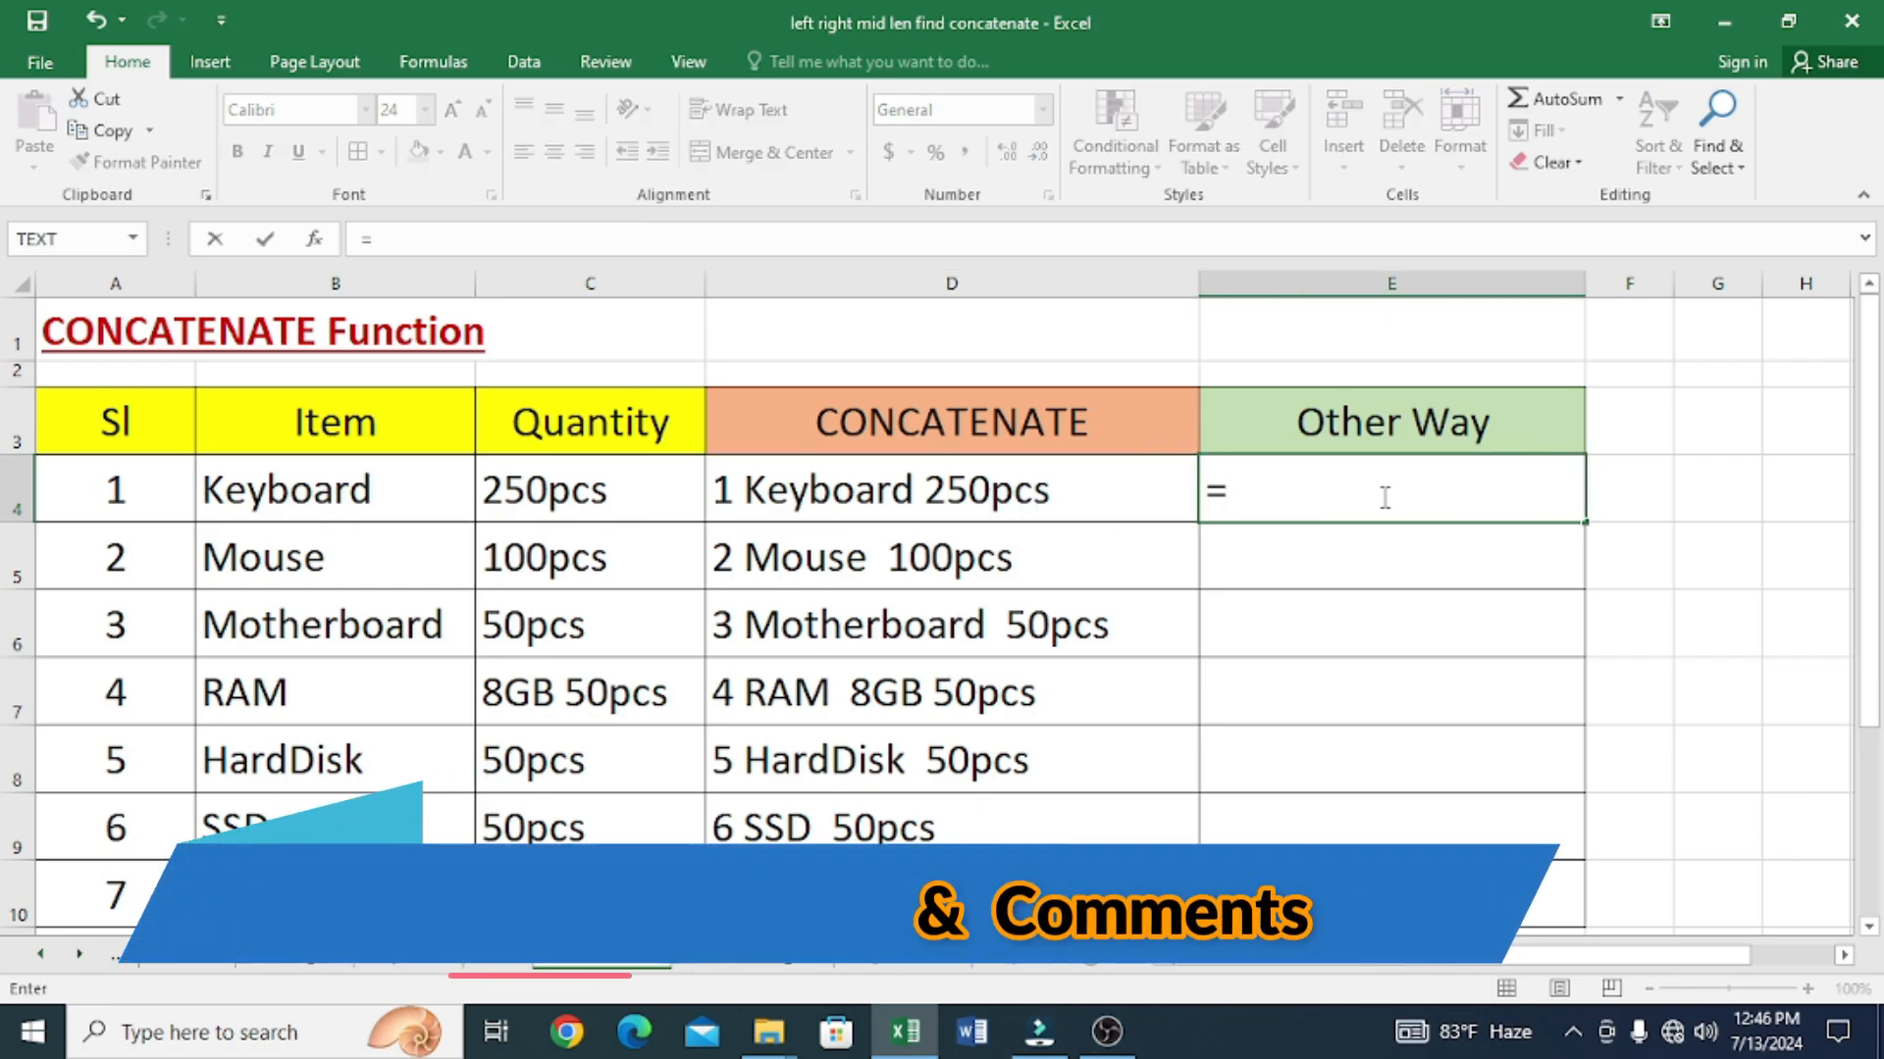
{"action": "type", "text": "("}
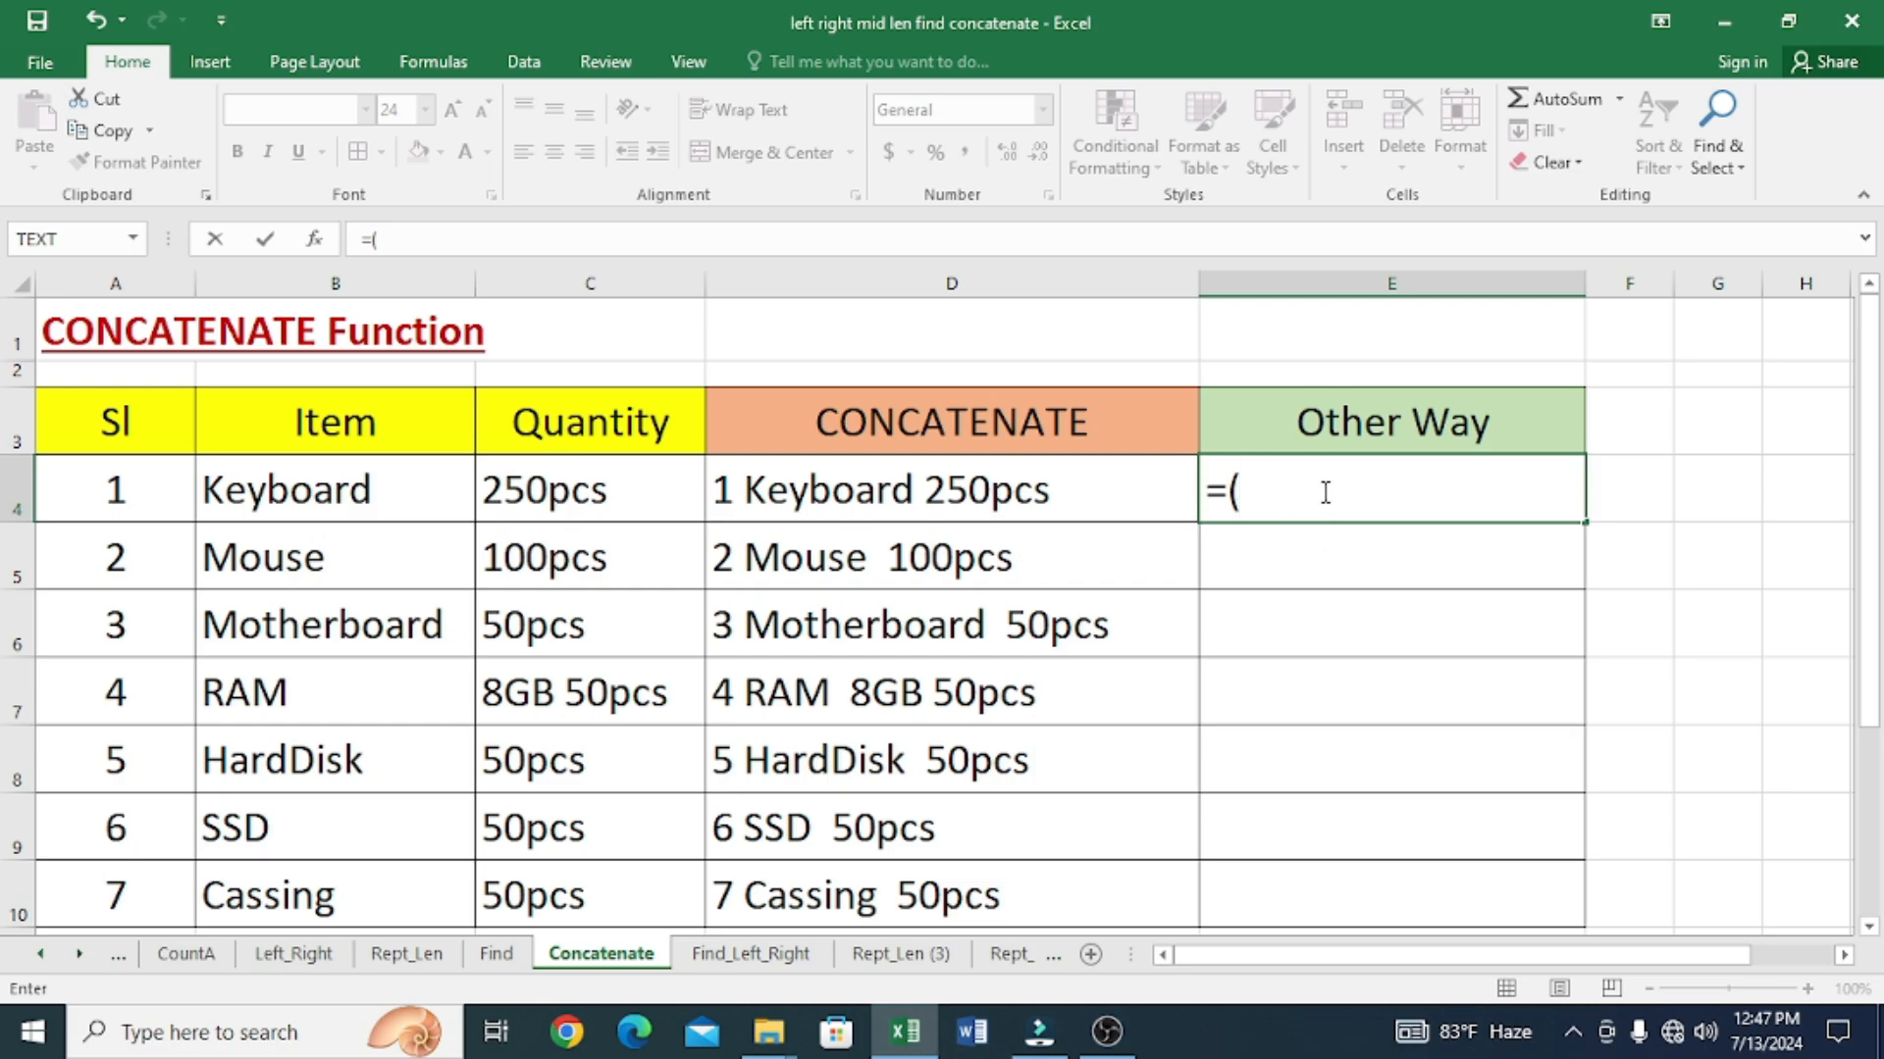
{"action": "left_click", "coordinate": [114, 491]}
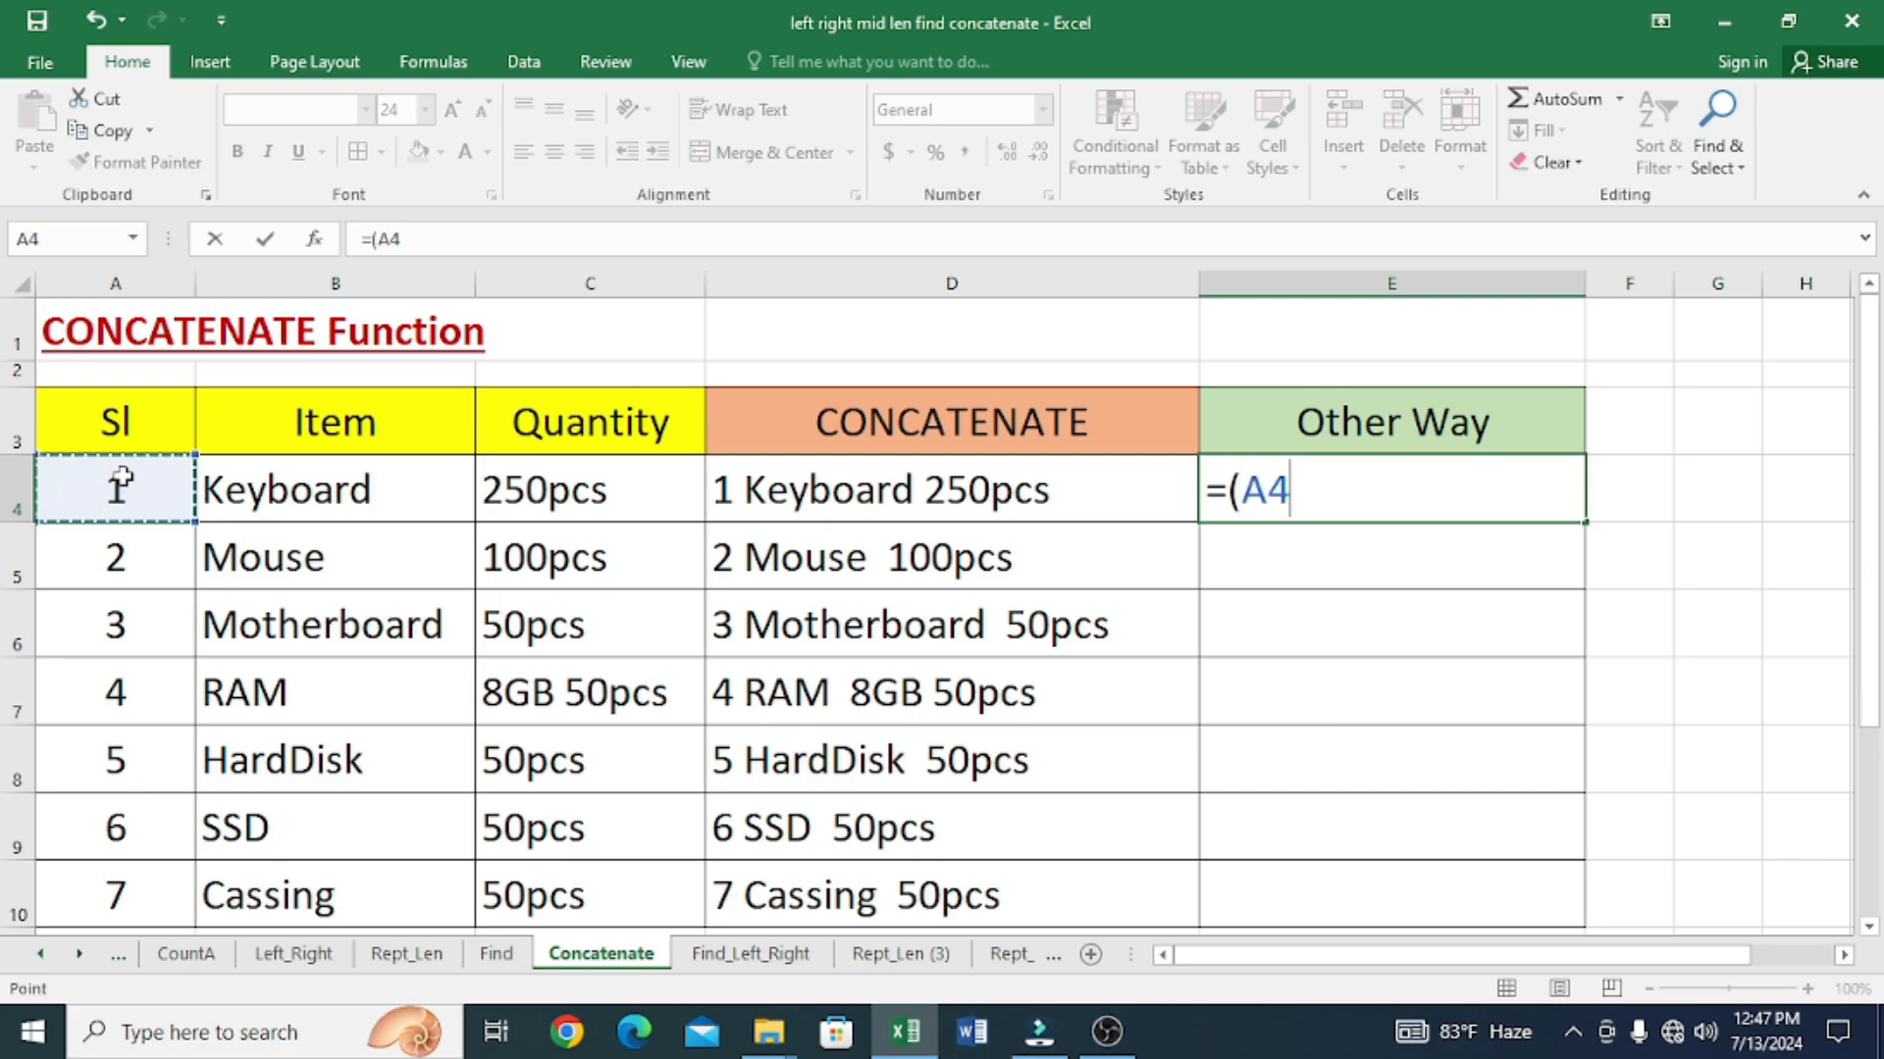
{"action": "type", "text": "&"}
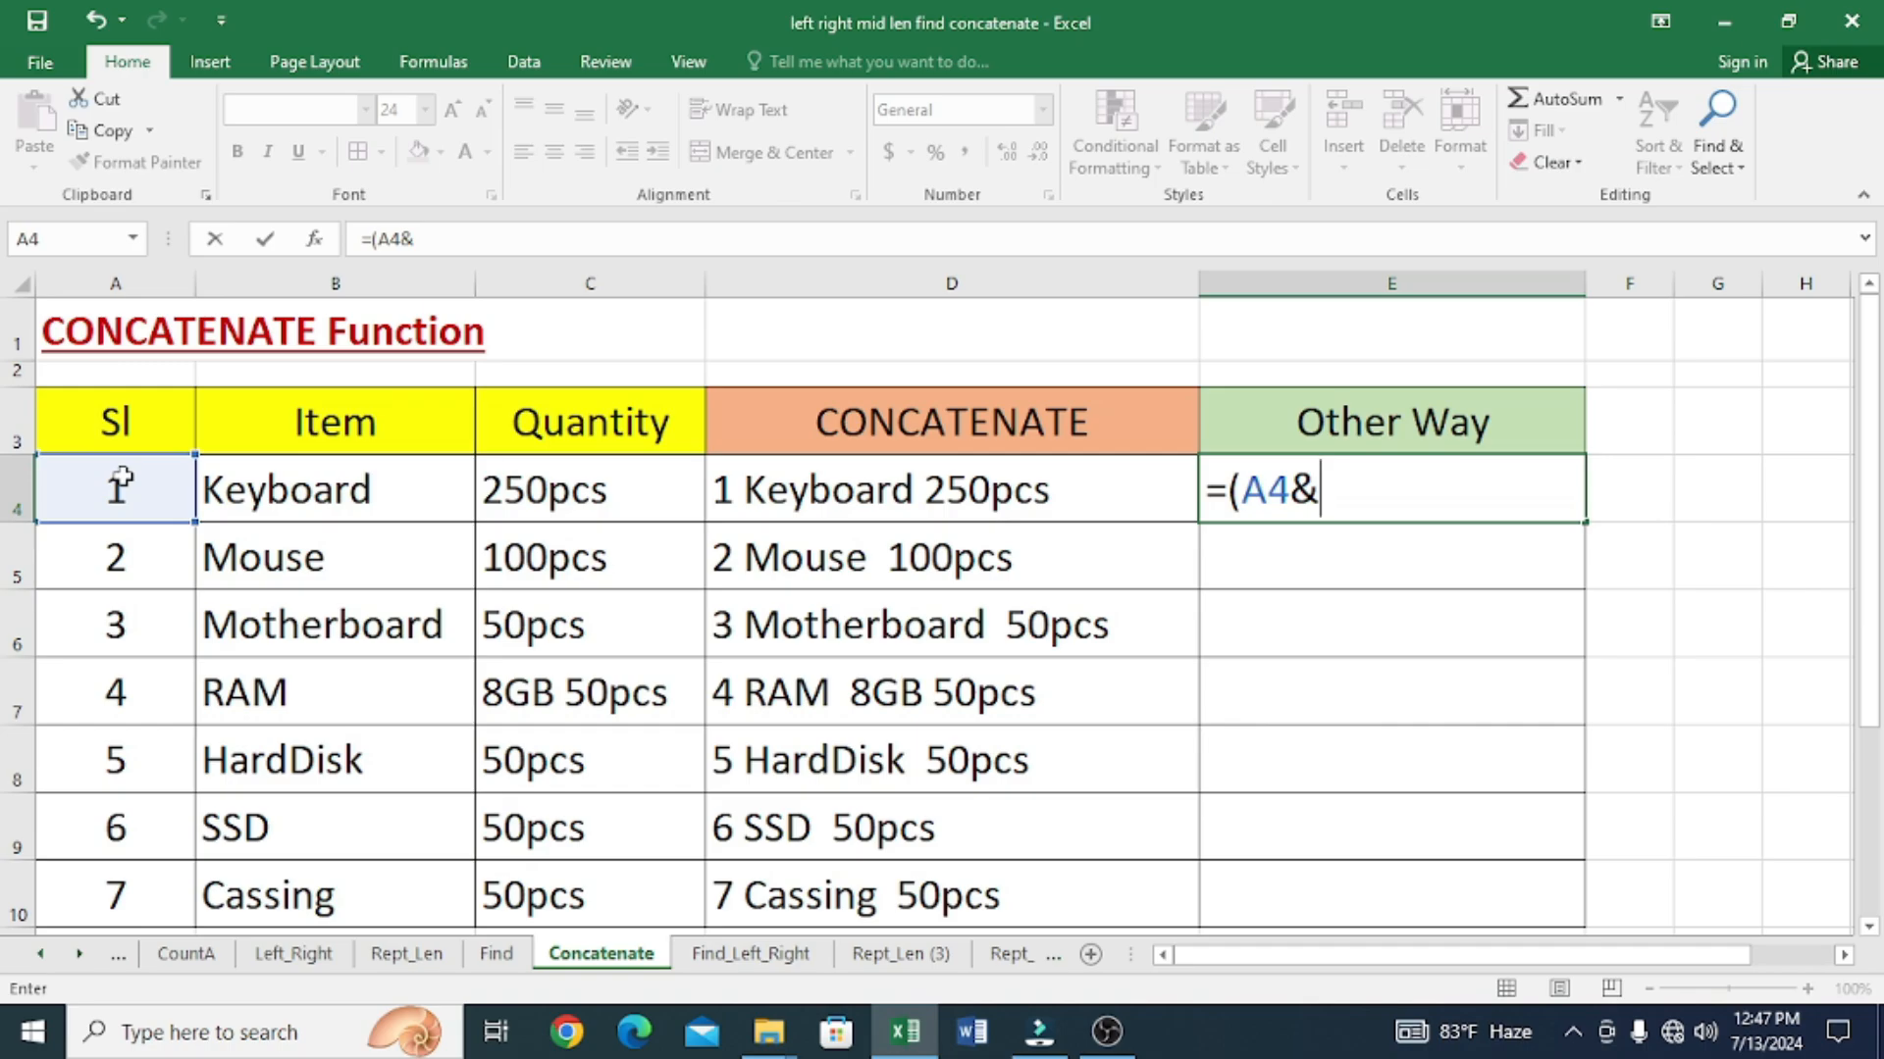
{"action": "type", "text": "\" \"&"}
{"action": "left_click", "coordinate": [302, 483]}
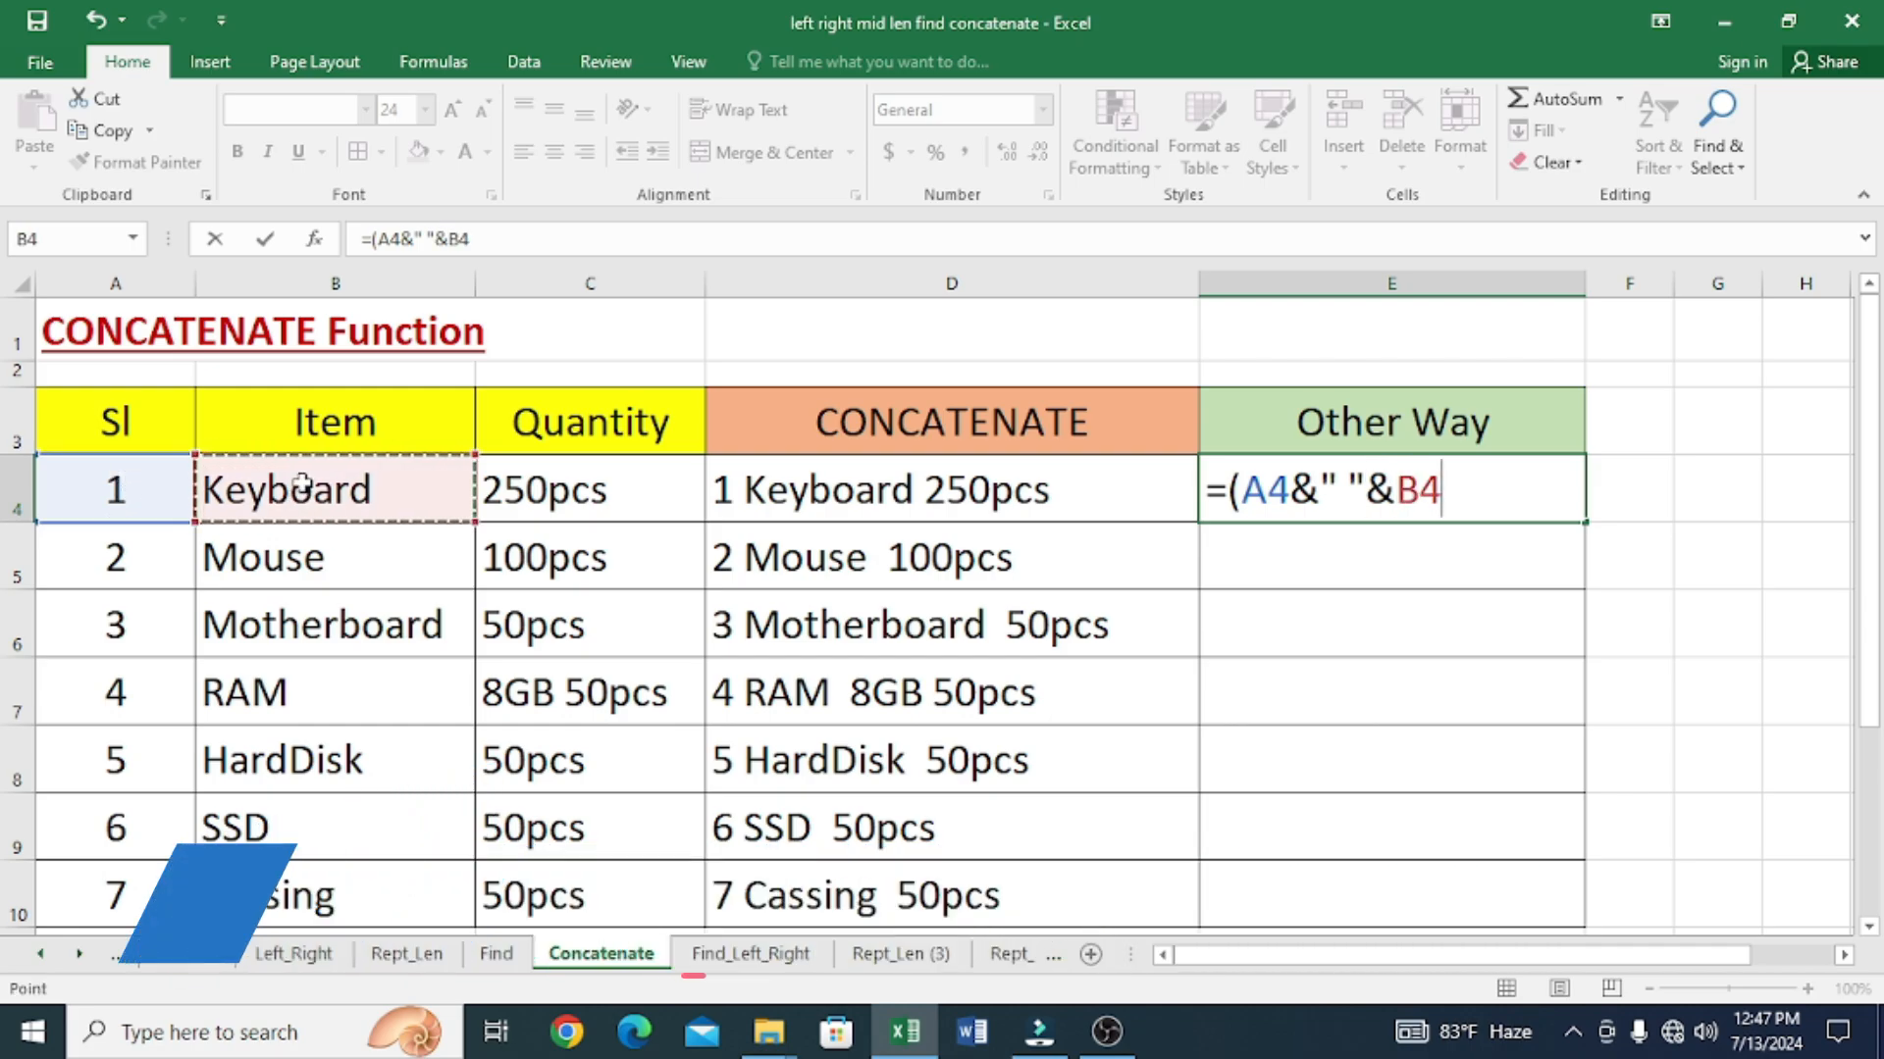
{"action": "type", "text": "&"}
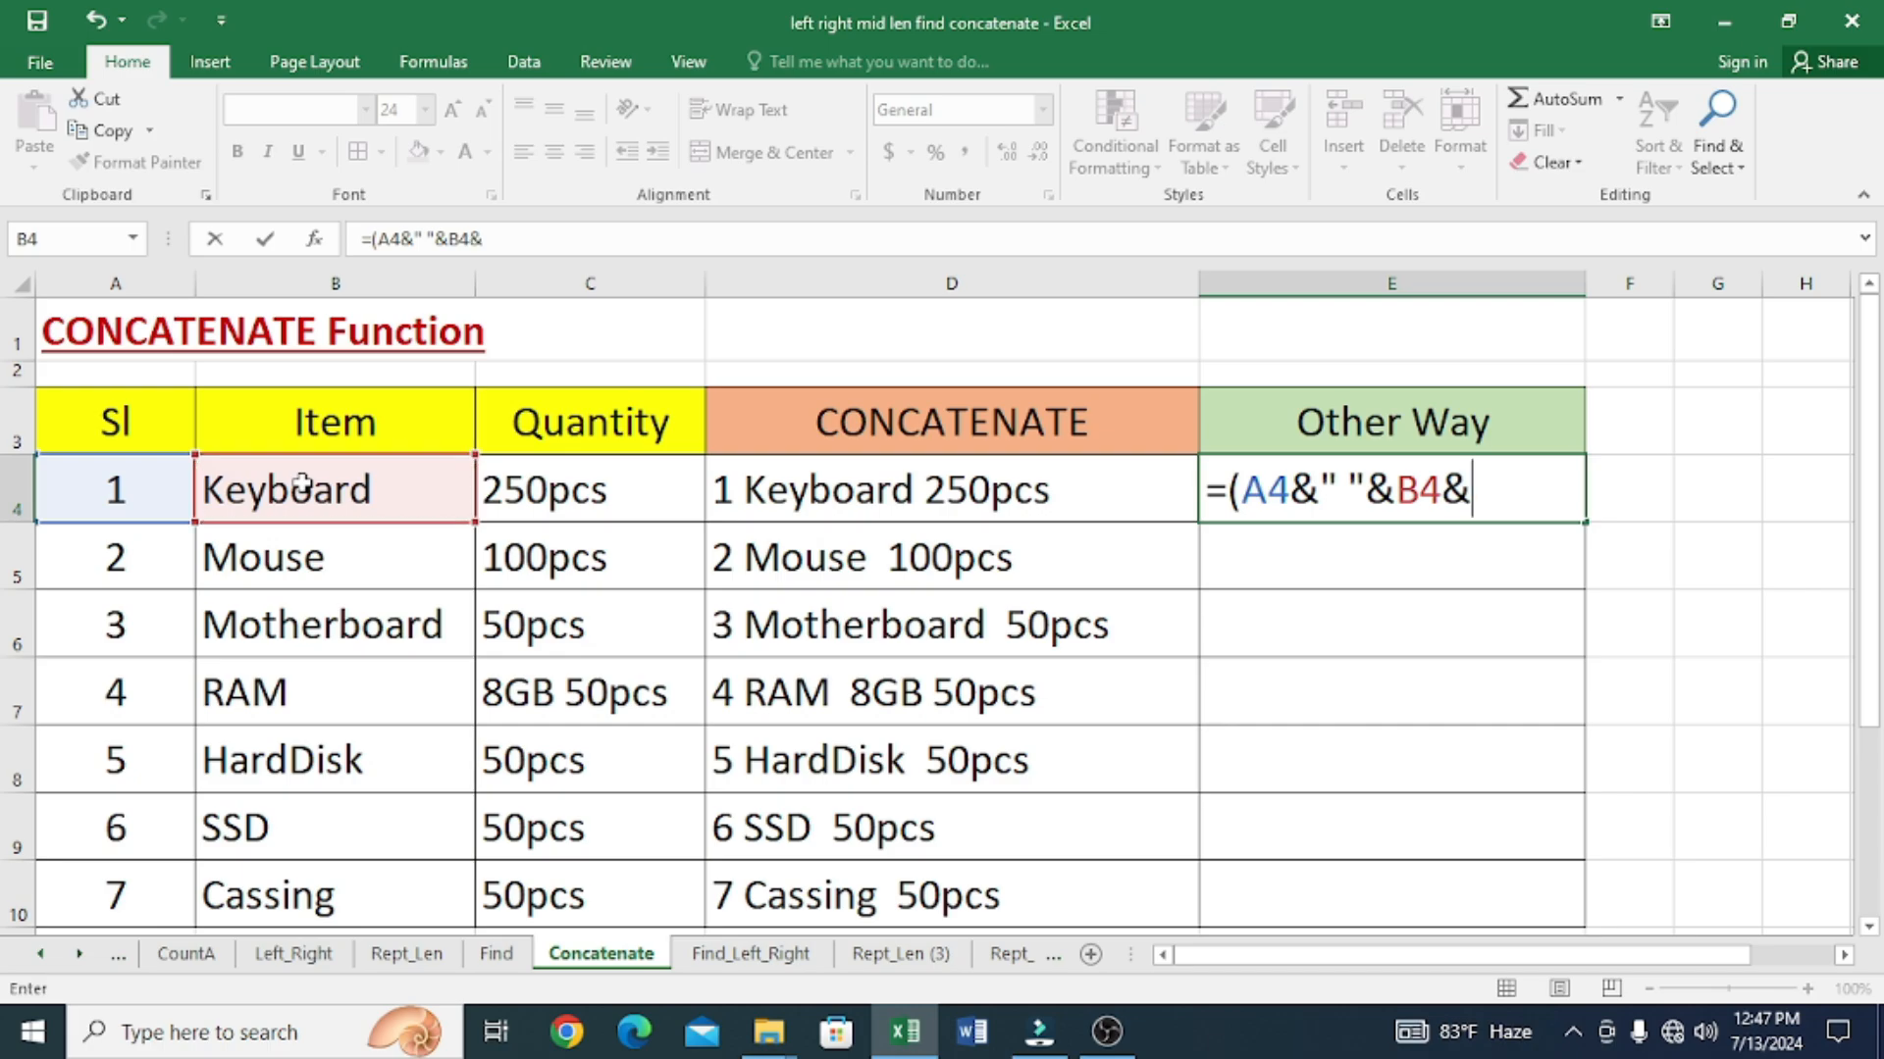
{"action": "type", "text": "\" \"&"}
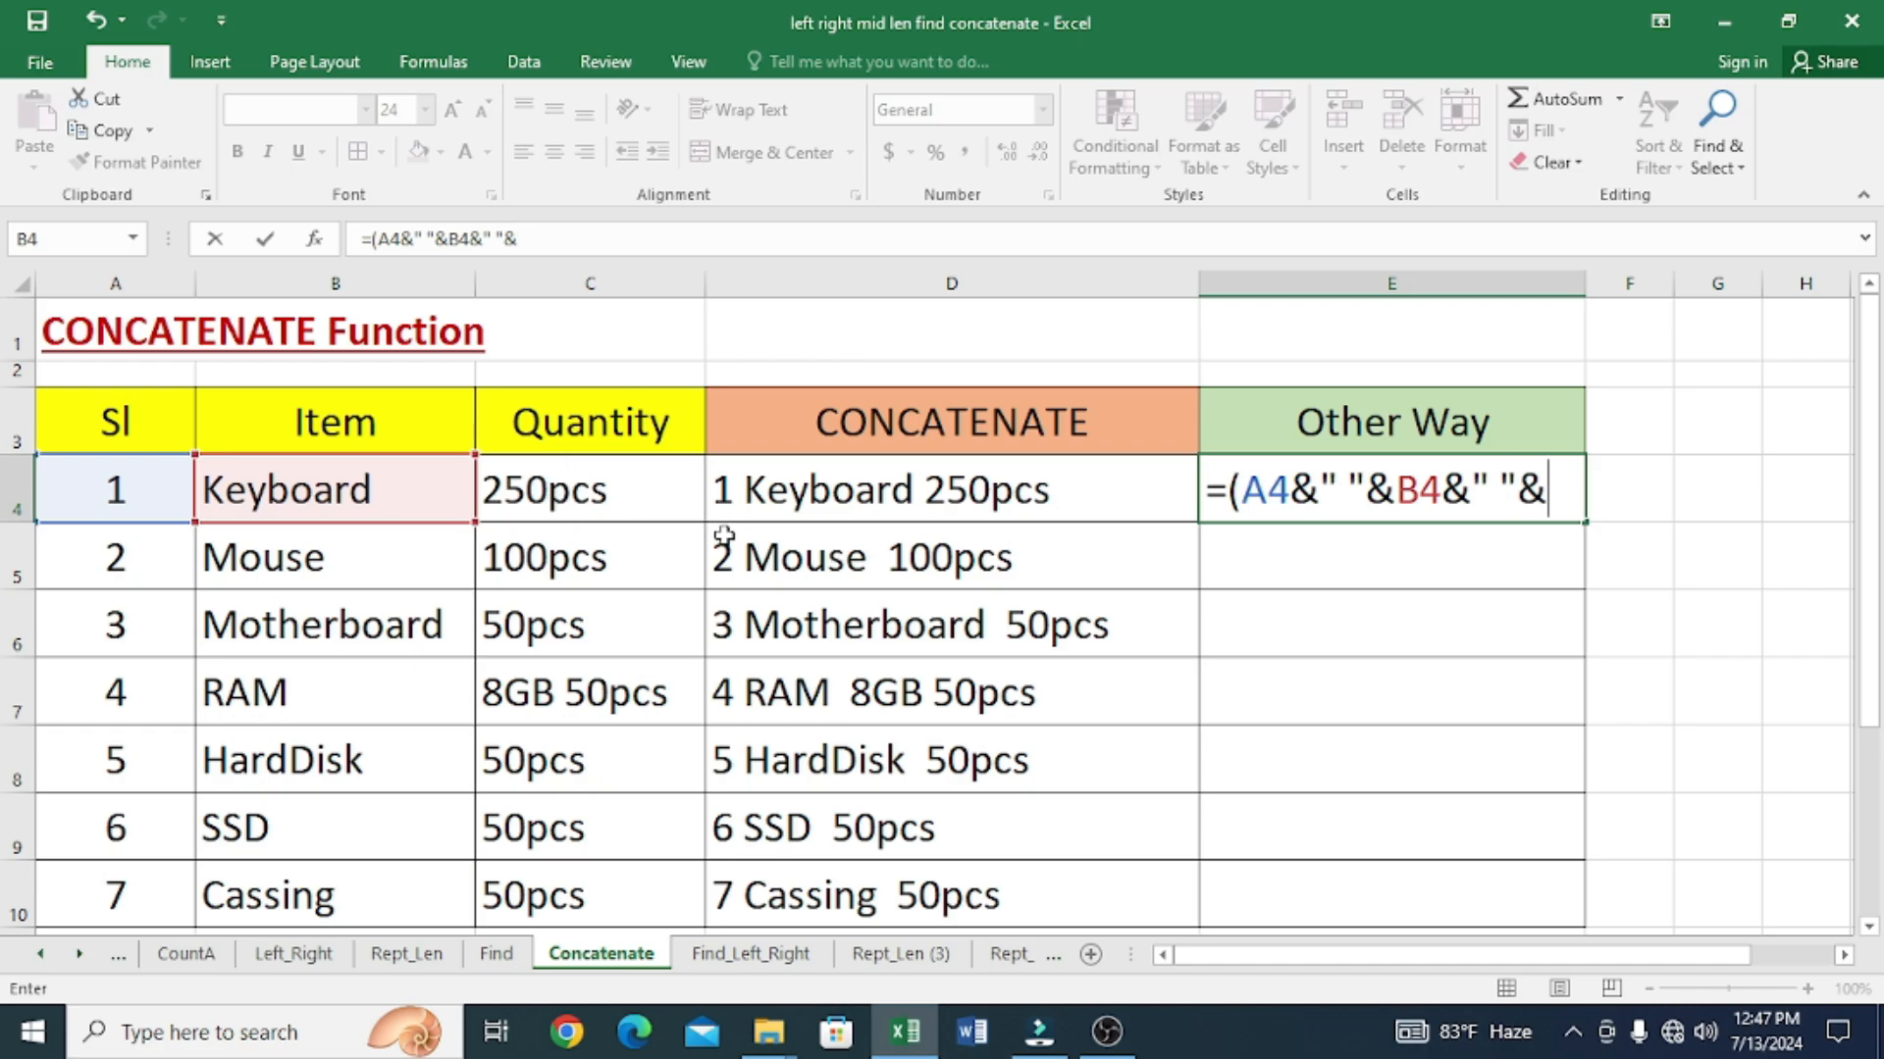
{"action": "left_click", "coordinate": [643, 504]}
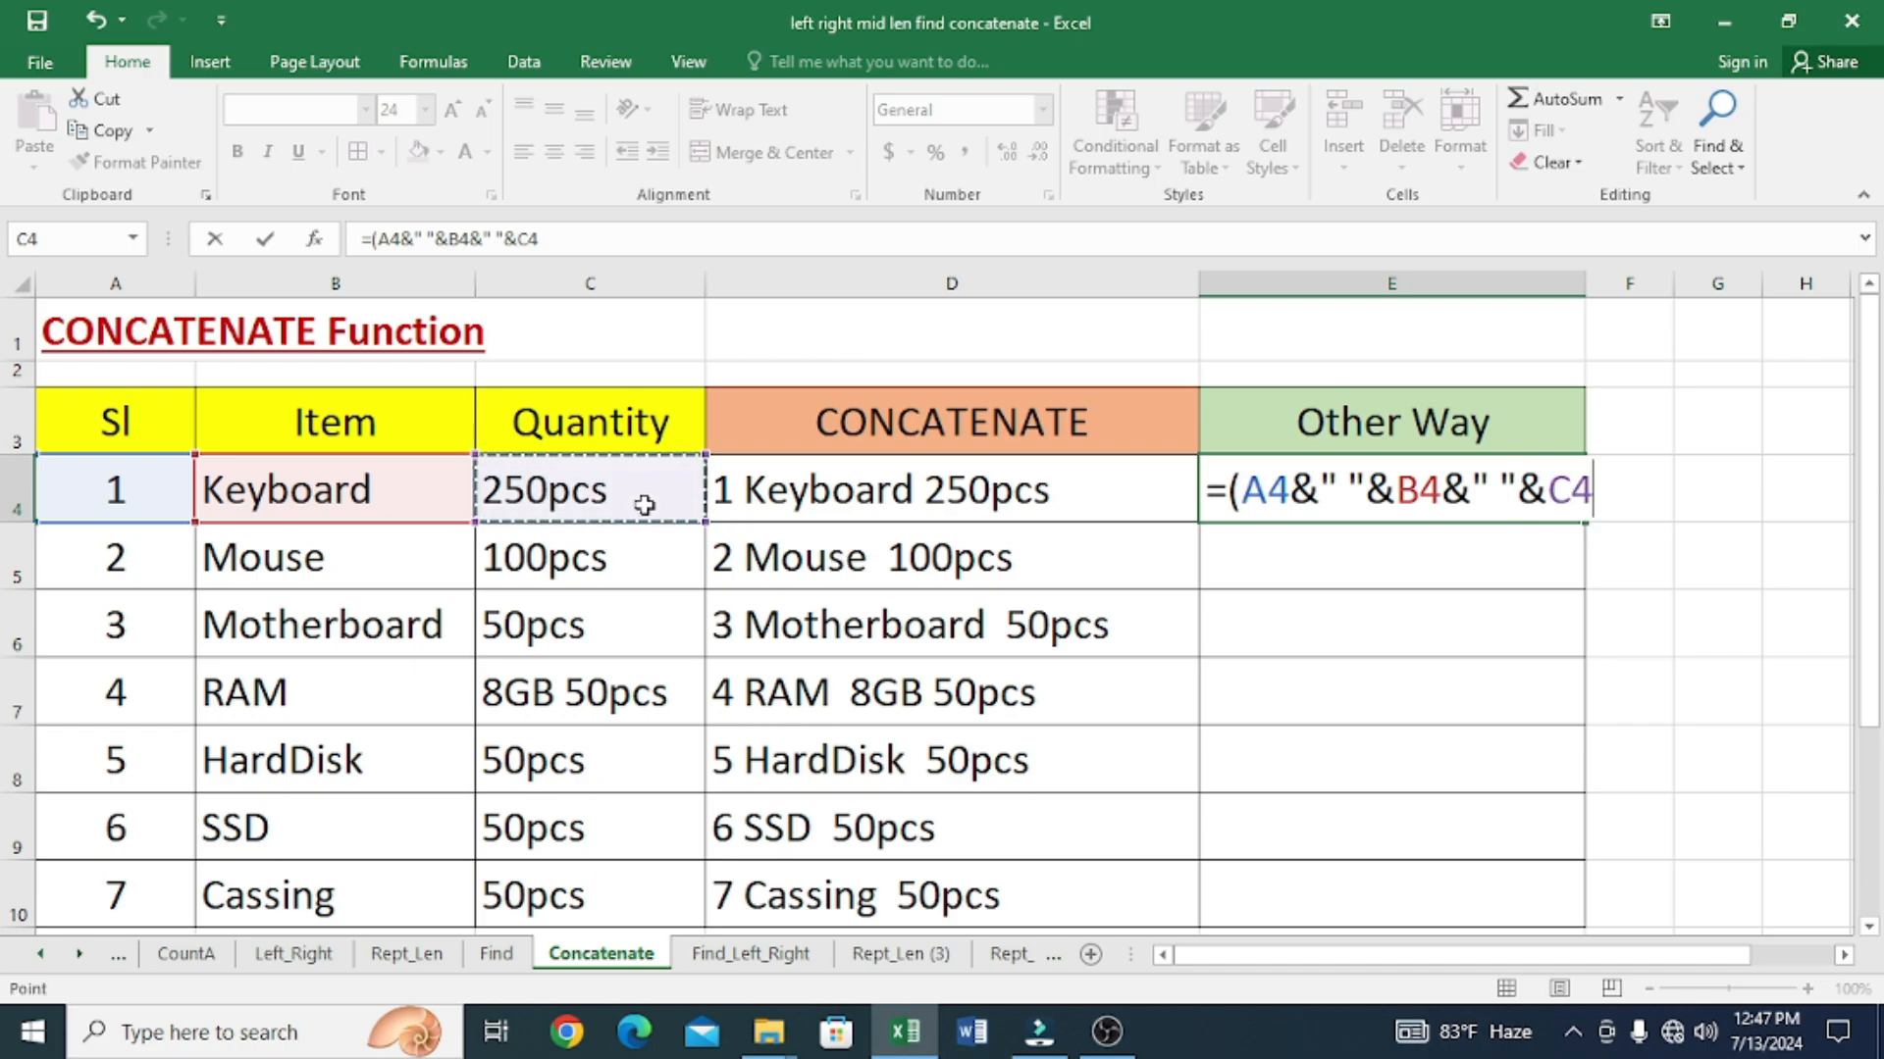
{"action": "type", "text": ")"}
{"action": "key", "text": "Return"}
- Fill the ampersand formula from E4 down through E10 and widen column E to fit the Motherboard entry
{"action": "key", "text": "Up"}
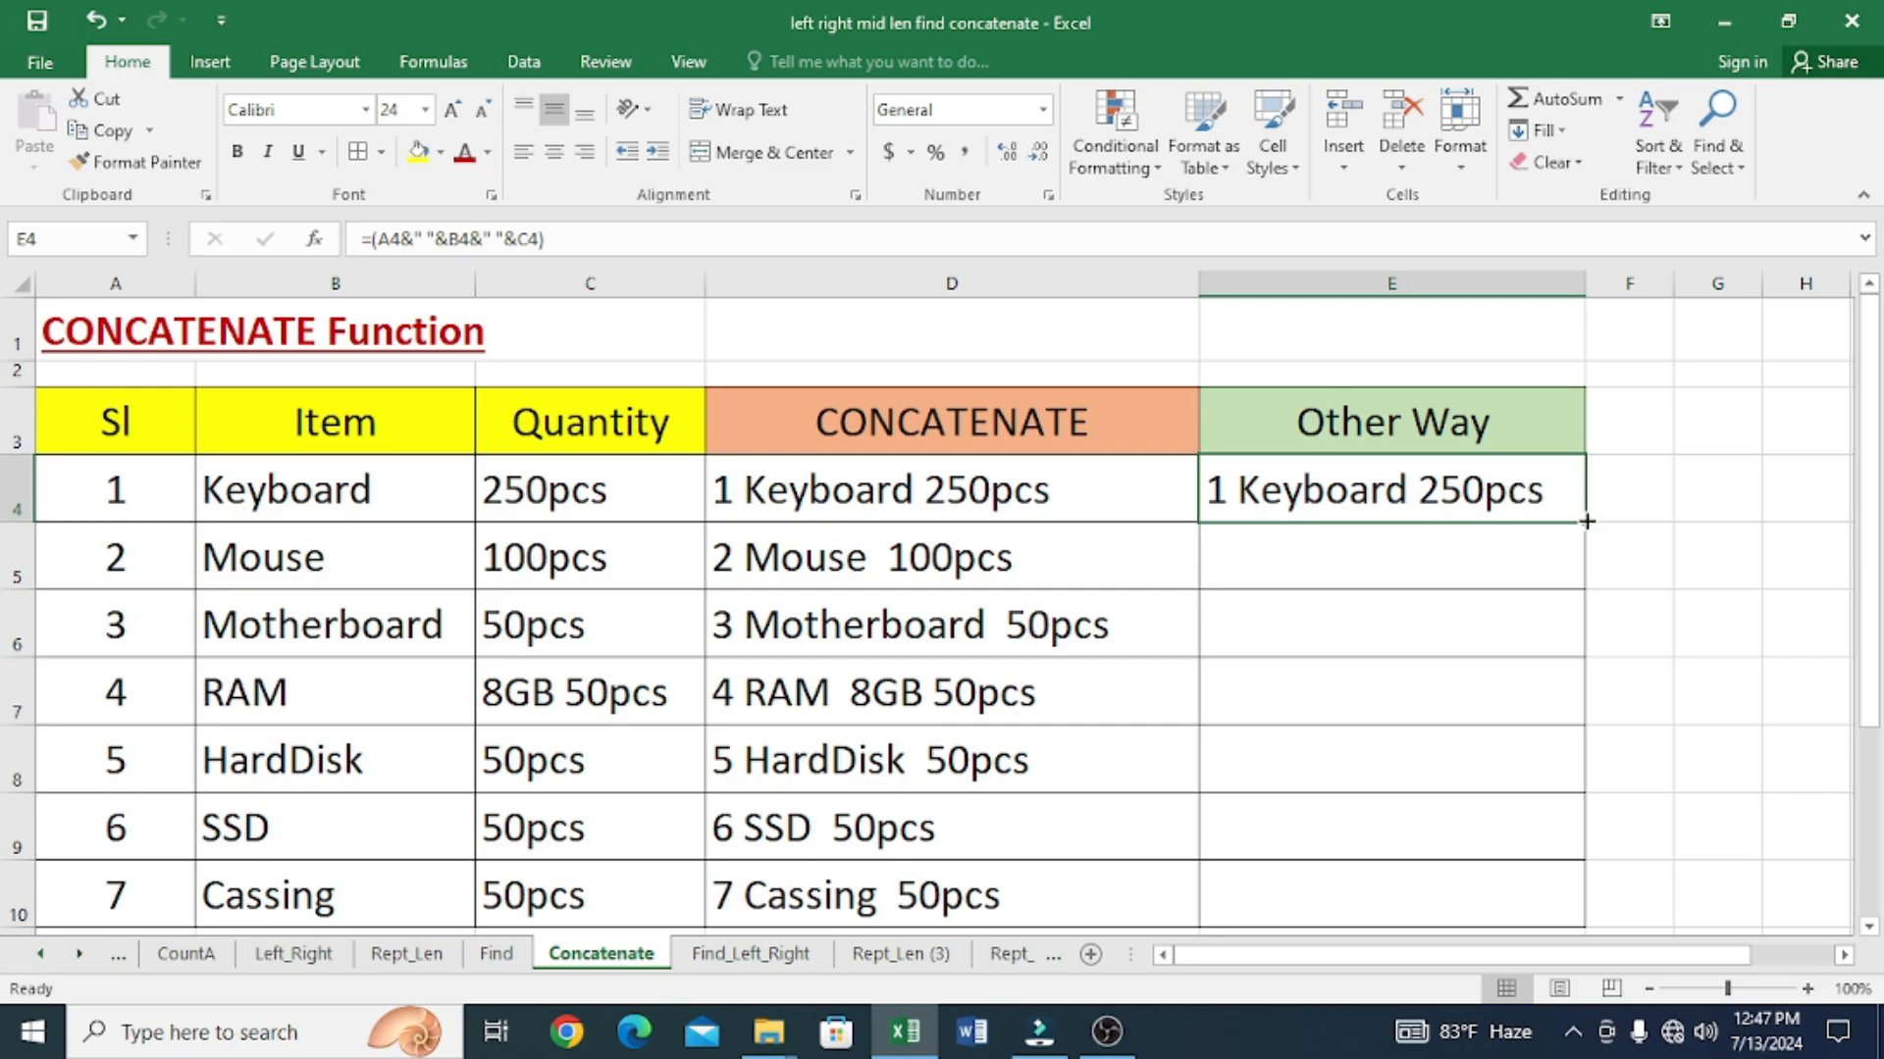
{"action": "left_click_drag", "start_coordinate": [1585, 520], "coordinate": [1595, 903]}
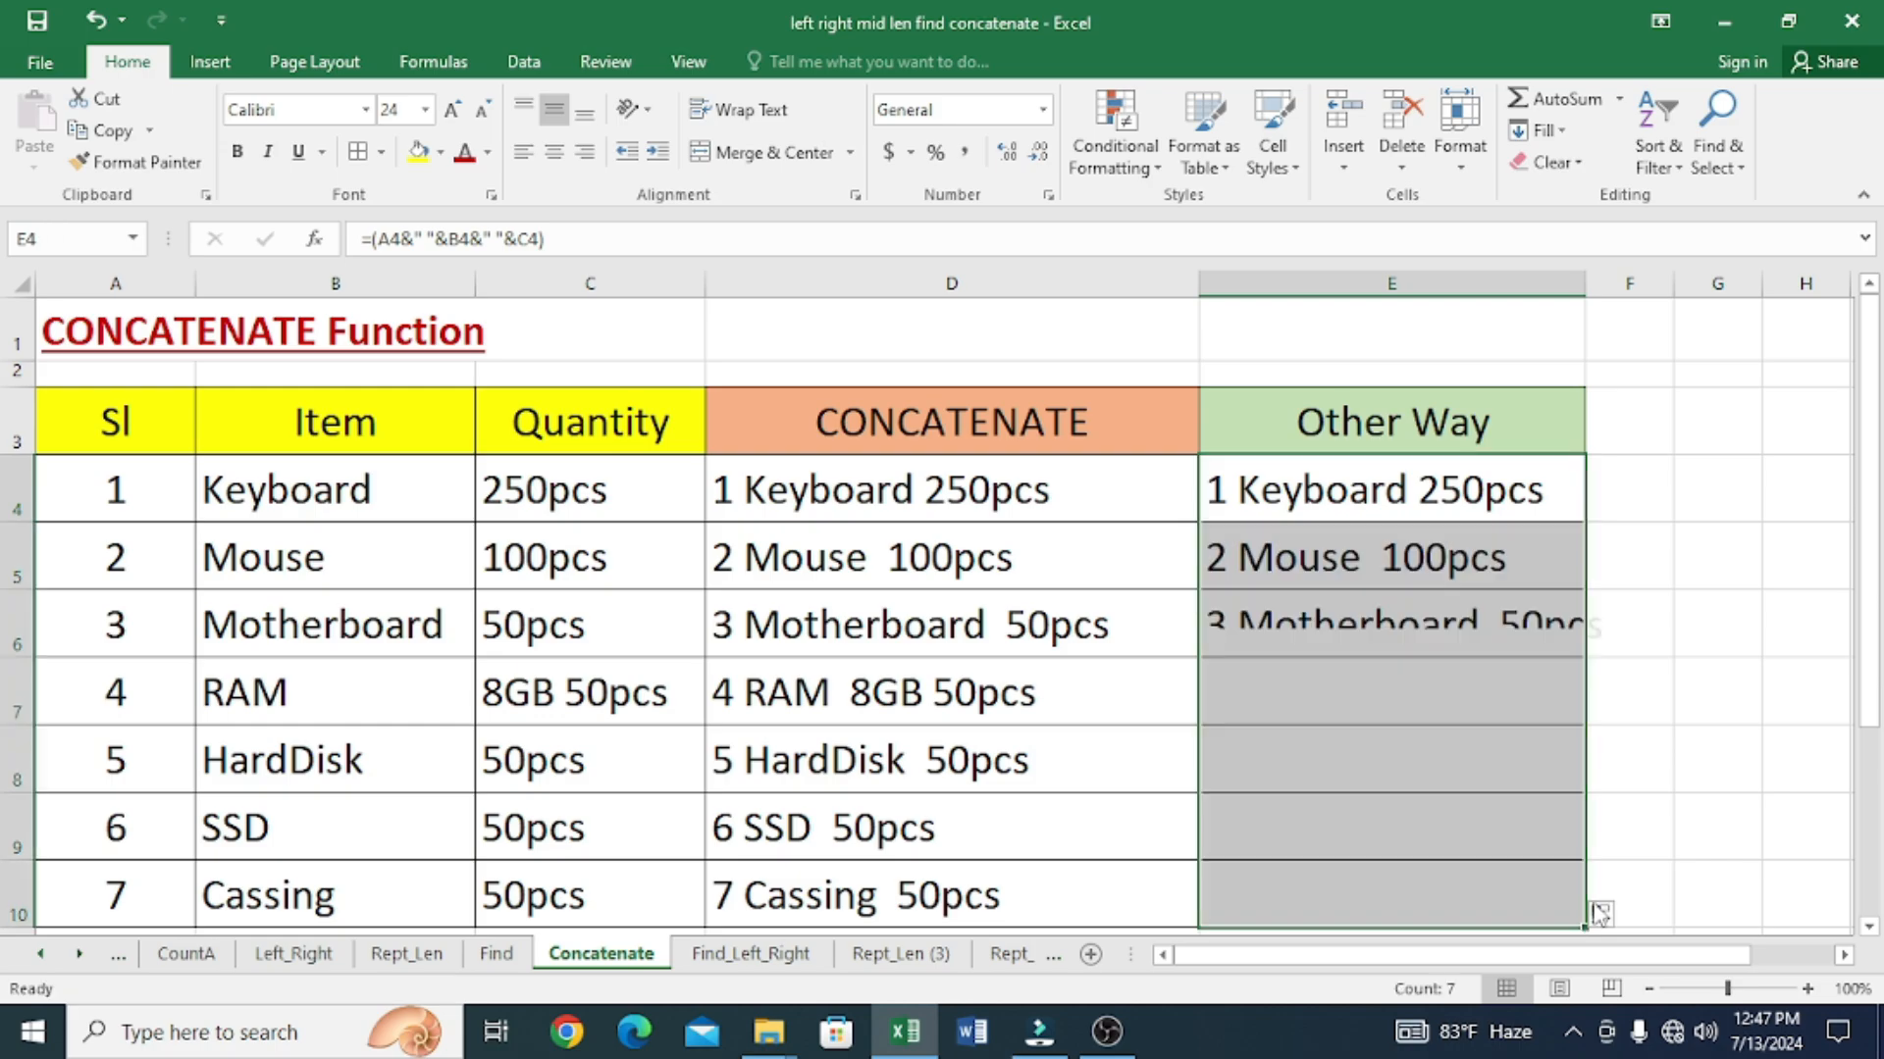
{"action": "left_click", "coordinate": [1477, 865]}
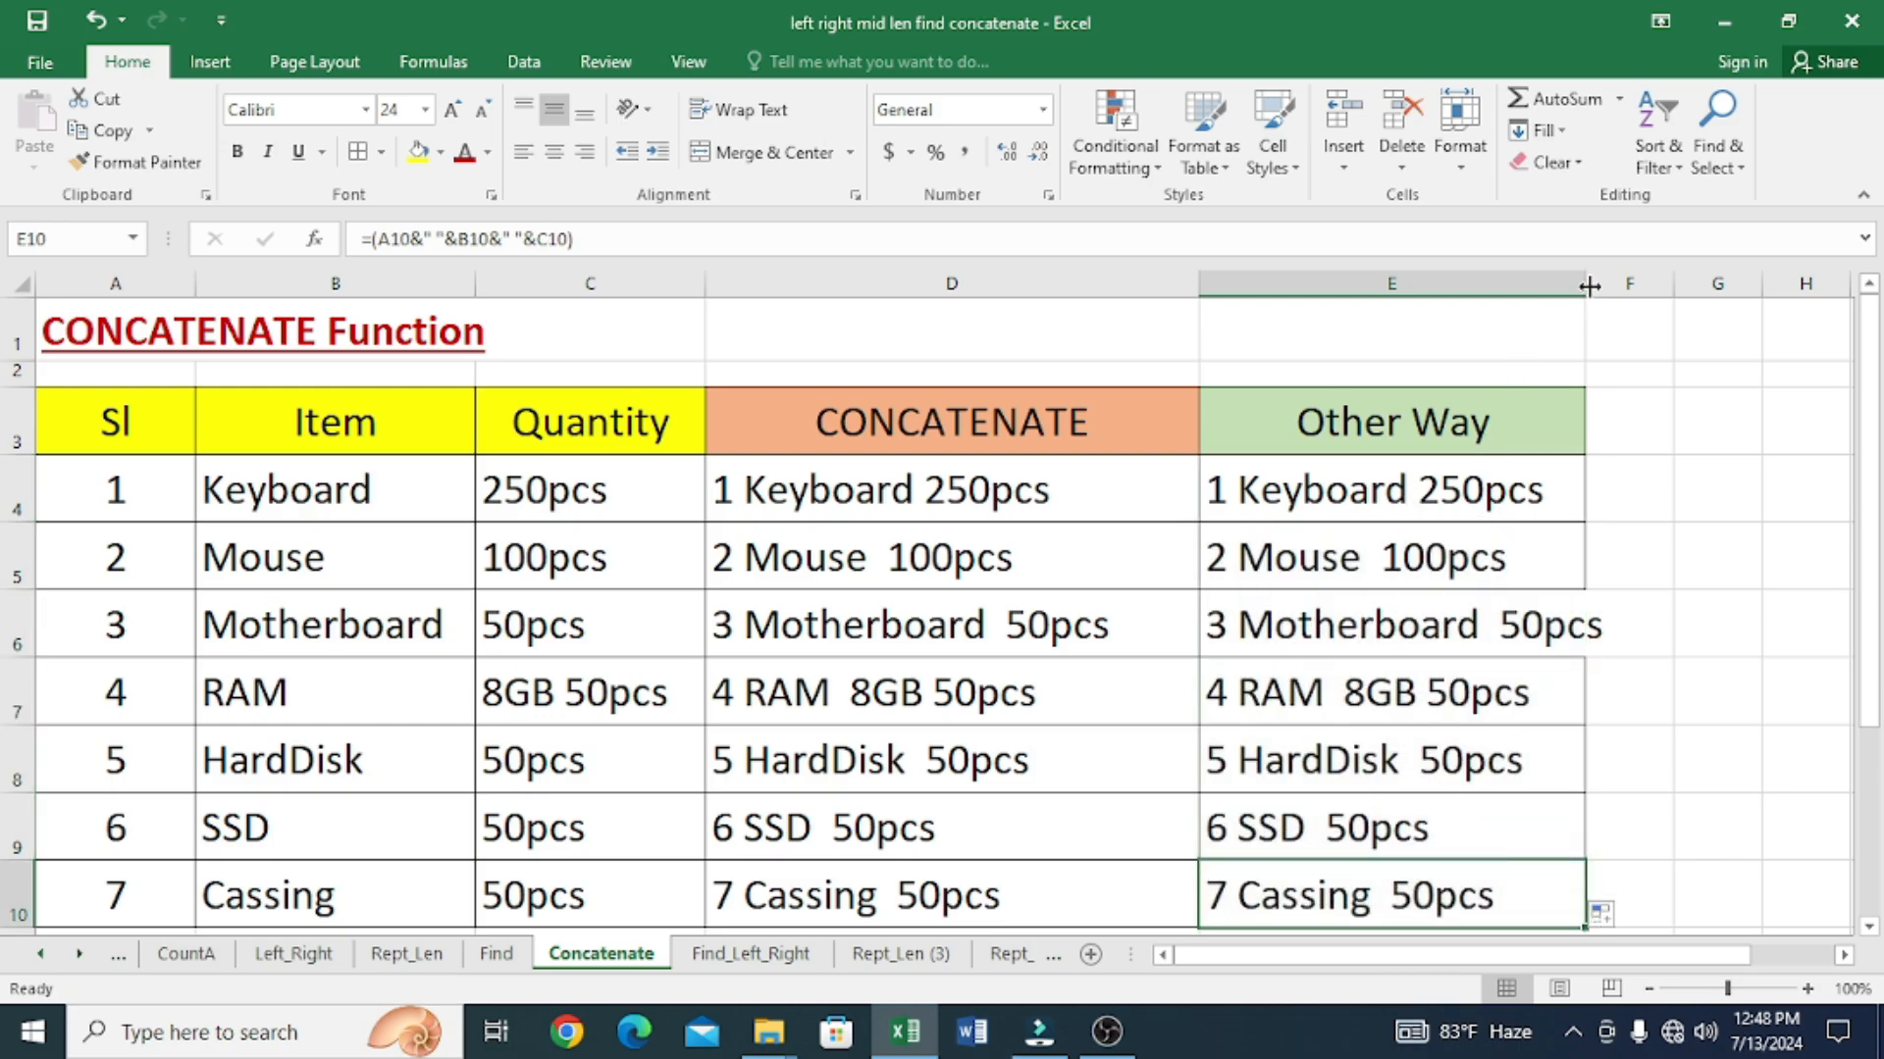
{"action": "left_click_drag", "start_coordinate": [1589, 285], "coordinate": [1632, 285]}
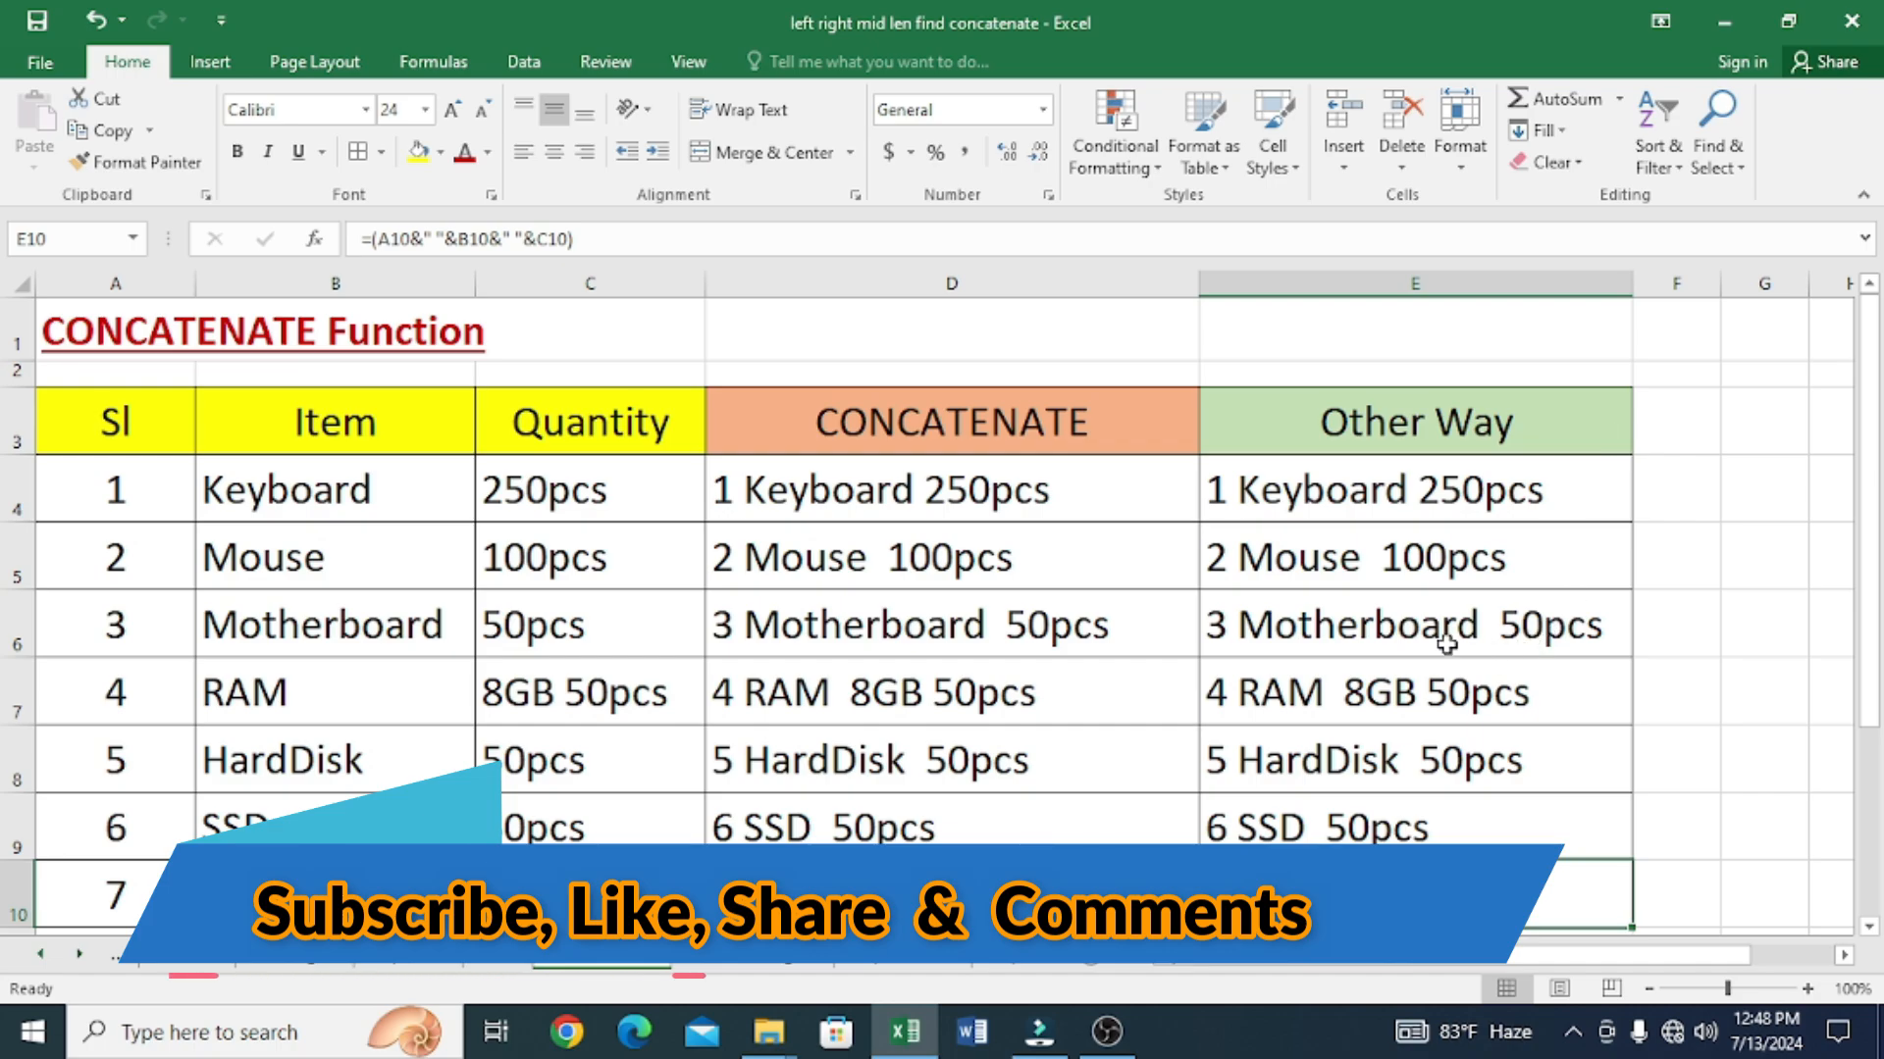